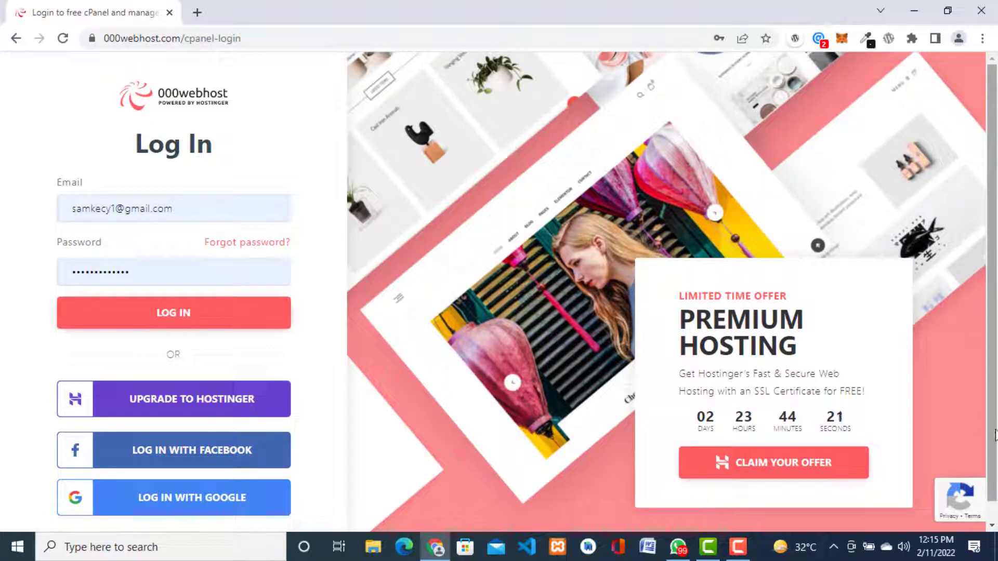
Step: Submit the 000webhost sign-in form with the account email and password
scroll(579, 478, down, 1)
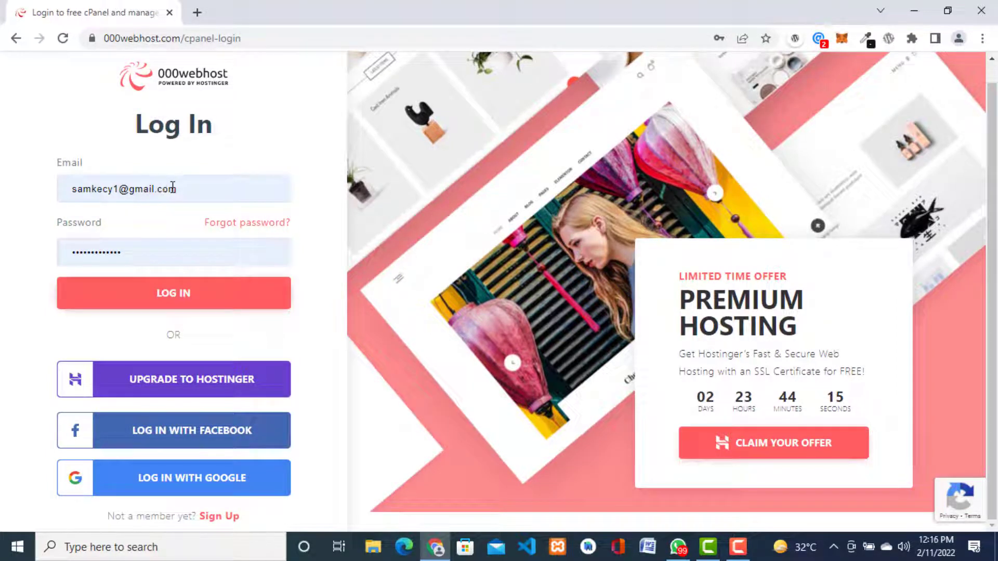
click(168, 294)
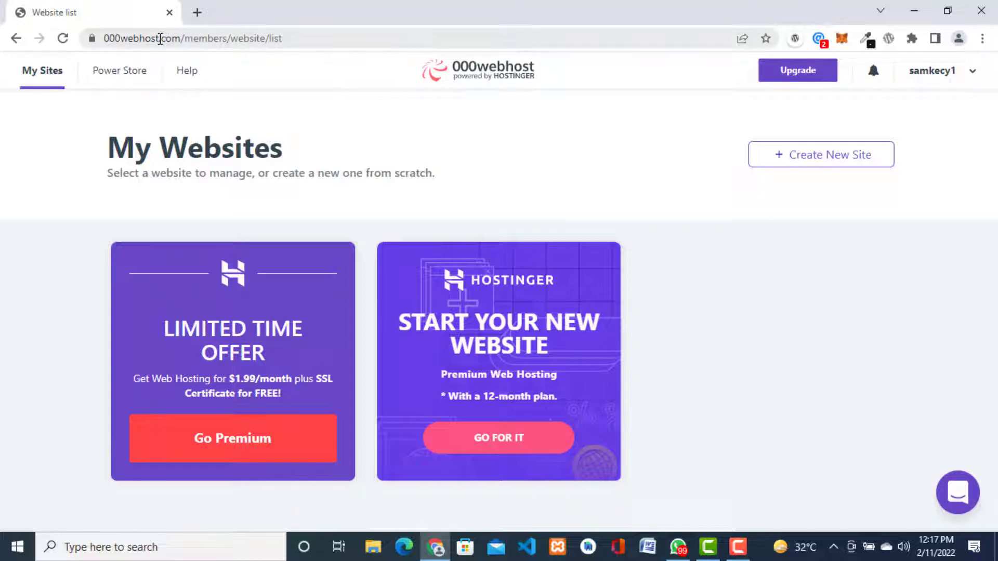
Step: Highlight '000webhost' in the page address while the empty My Websites list shows
drag(160, 38, 102, 39)
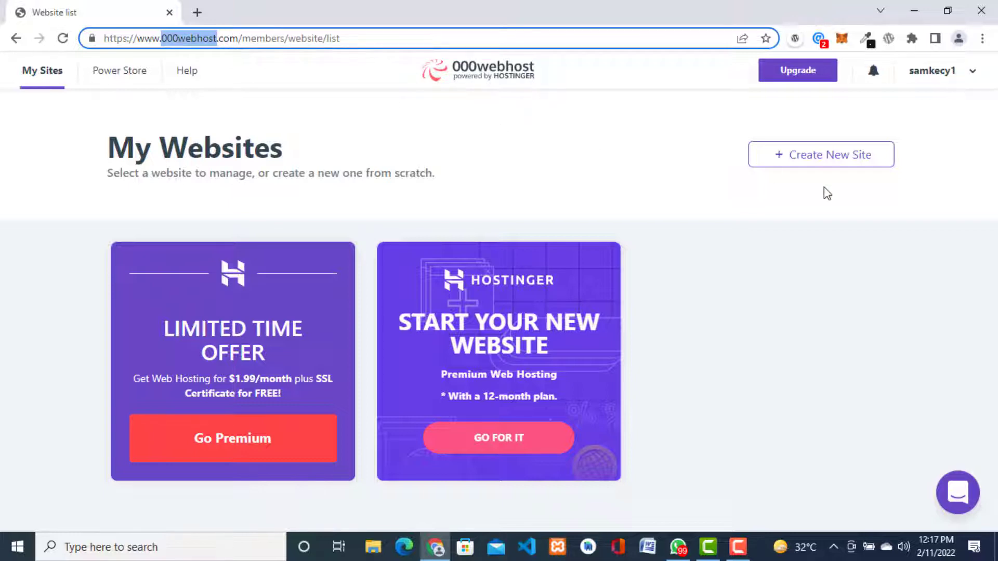
Step: Start a new website named samkecynewsite, then dismiss that first form
click(832, 162)
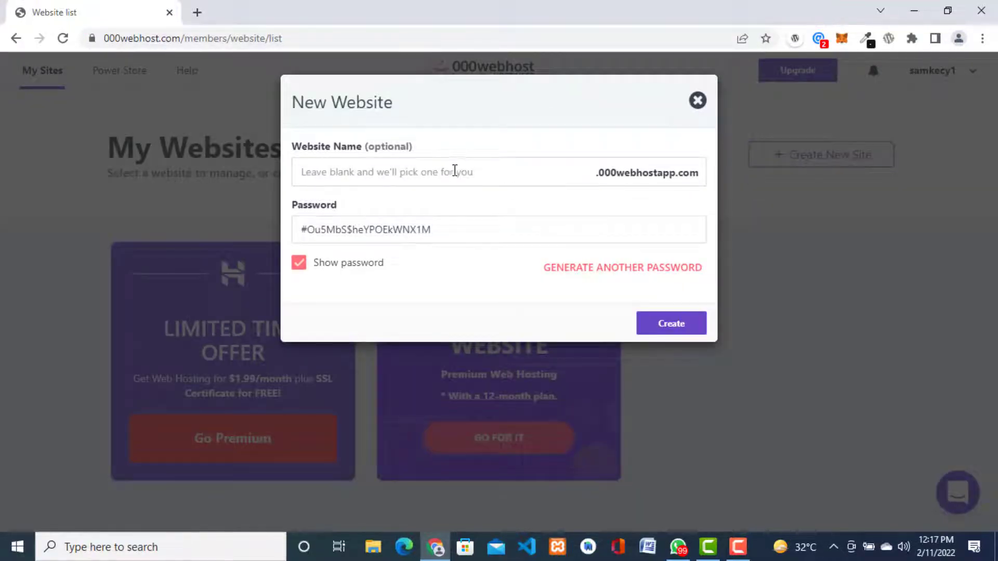
click(453, 172)
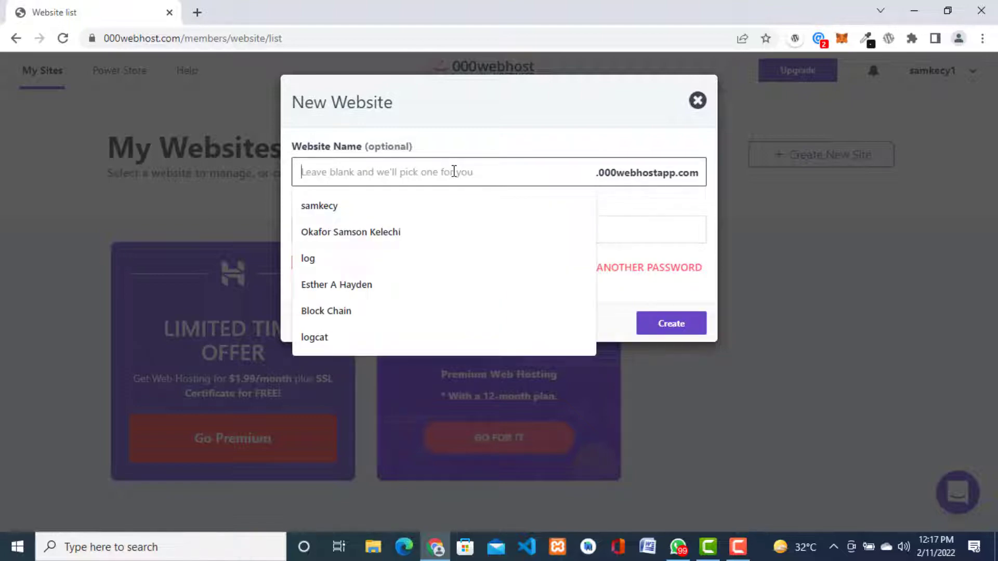
text(samkecy)
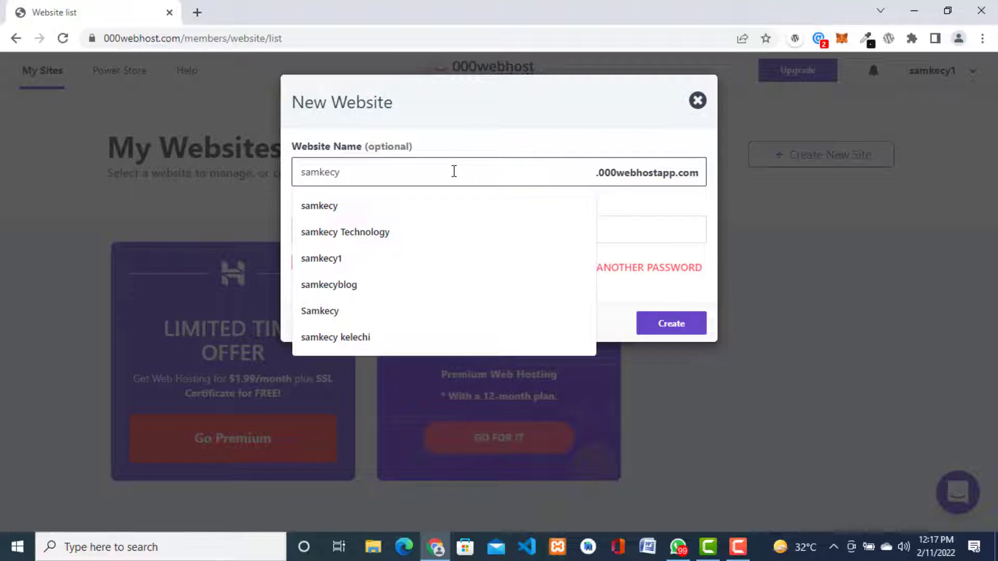
text(news)
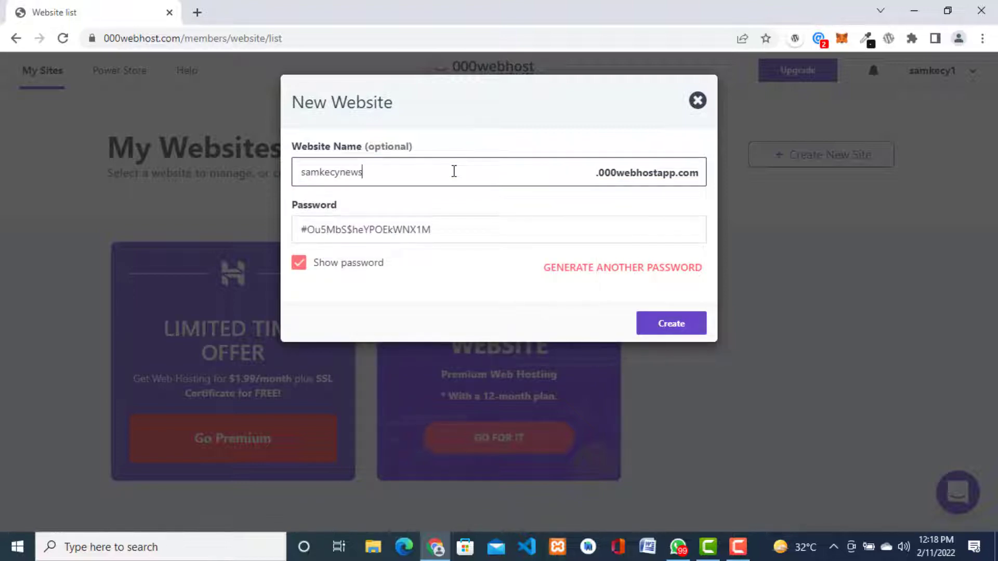
text(ite)
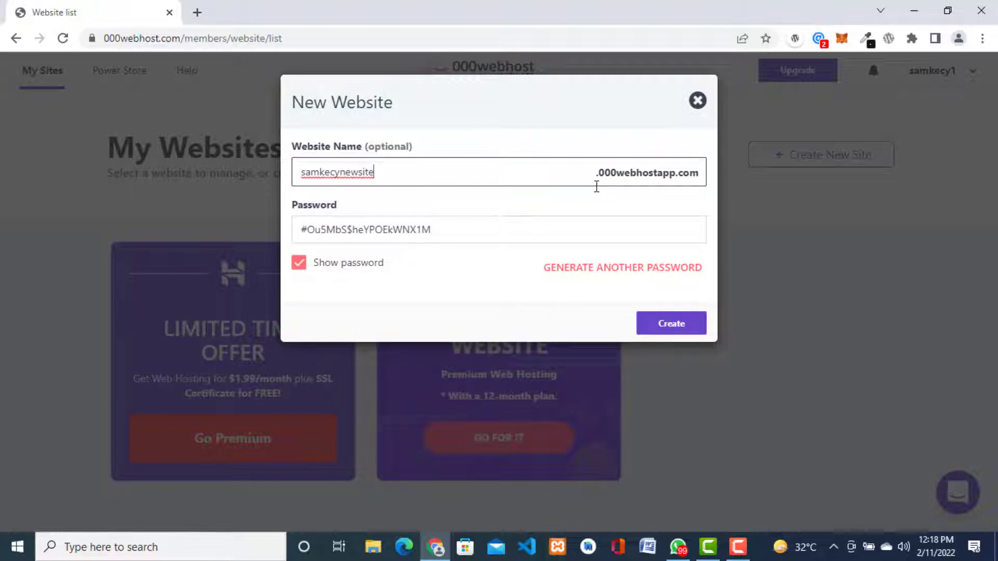
triple_click(459, 230)
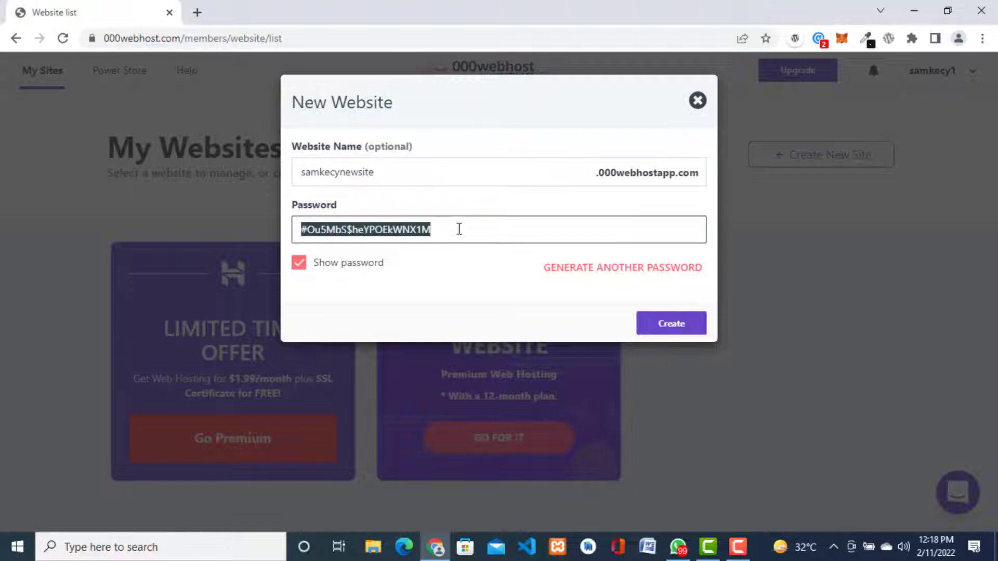
click(297, 266)
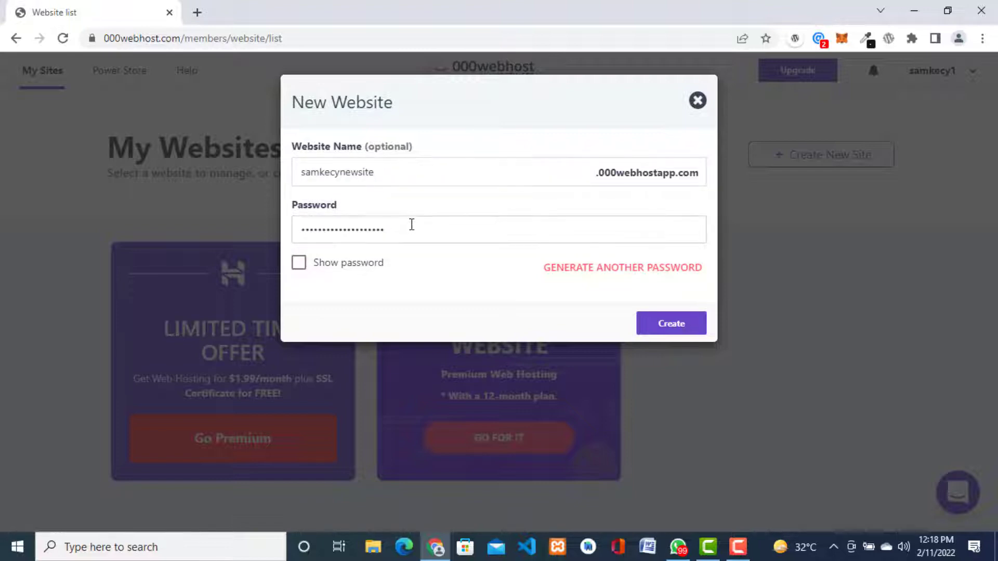
click(258, 232)
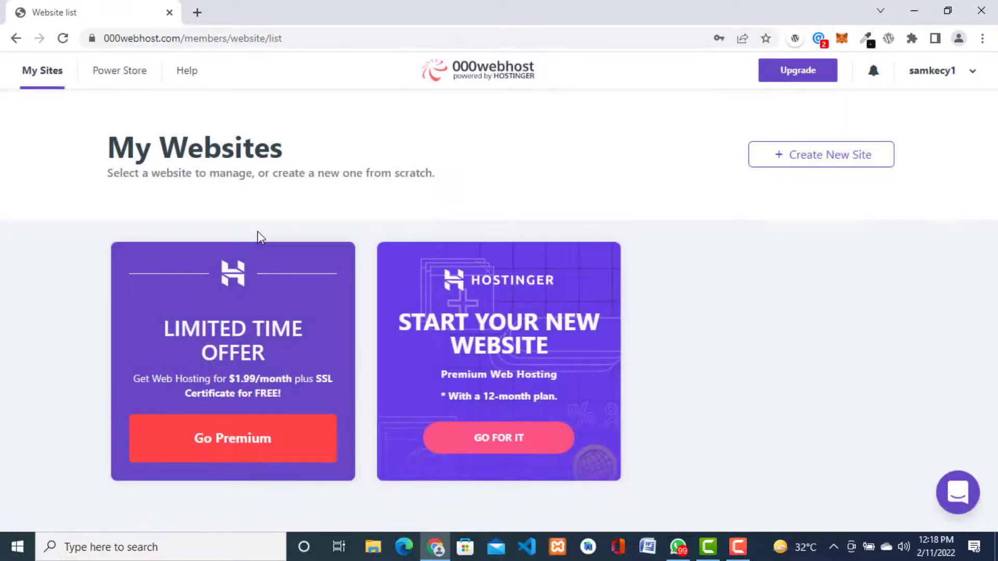
Step: Reopen the new website form and enter samkecynewsite as the website name
click(817, 157)
click(536, 172)
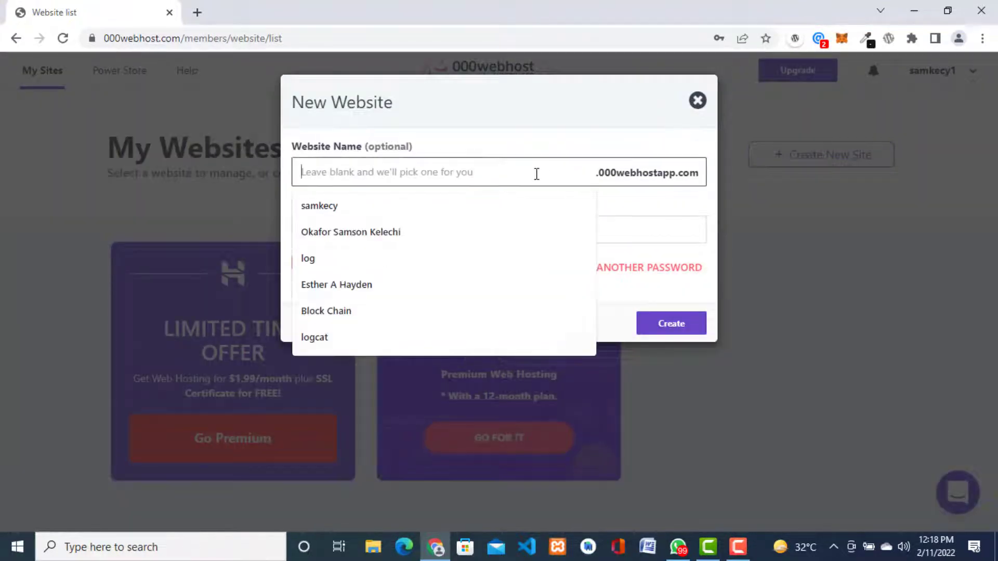
text(sam)
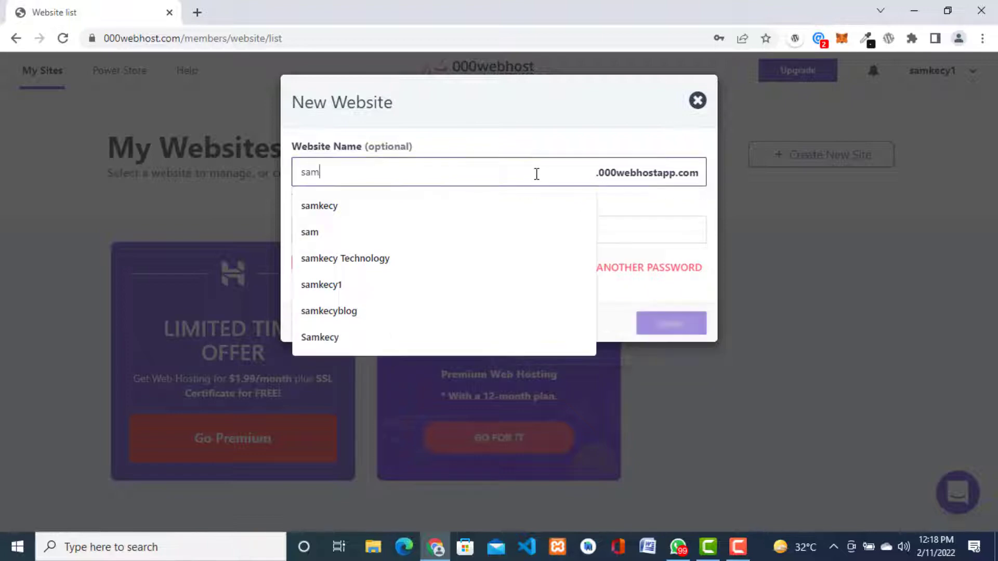
text(kecym)
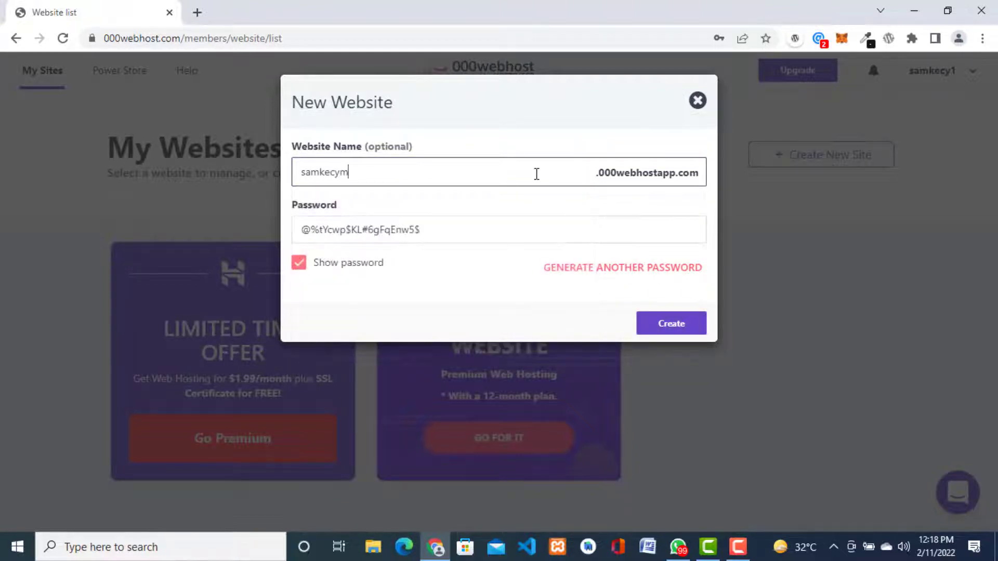
text(n)
key(BackSpace)
key(BackSpace)
text(newsite)
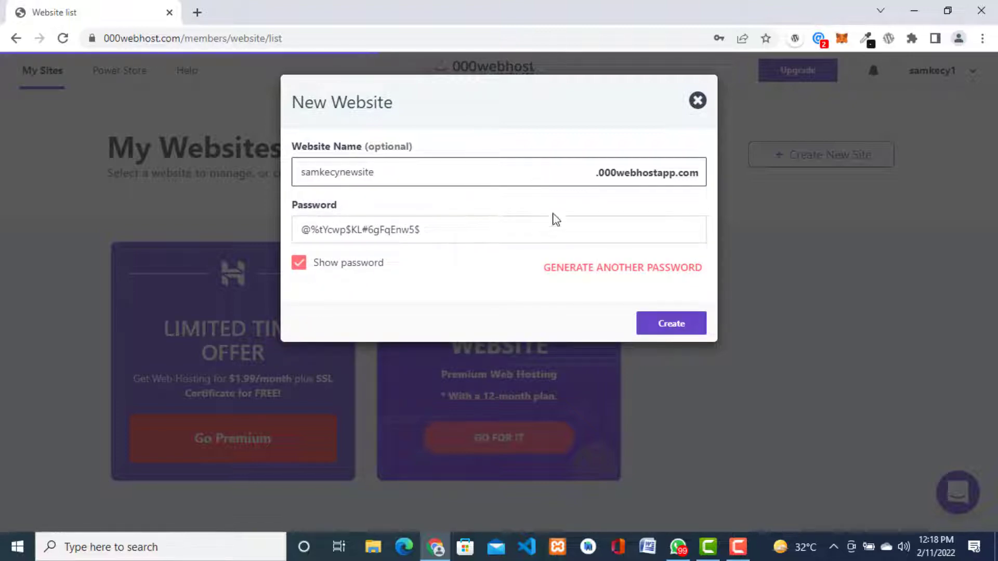
Step: Replace the generated password with a custom hidden password and create the site
click(477, 229)
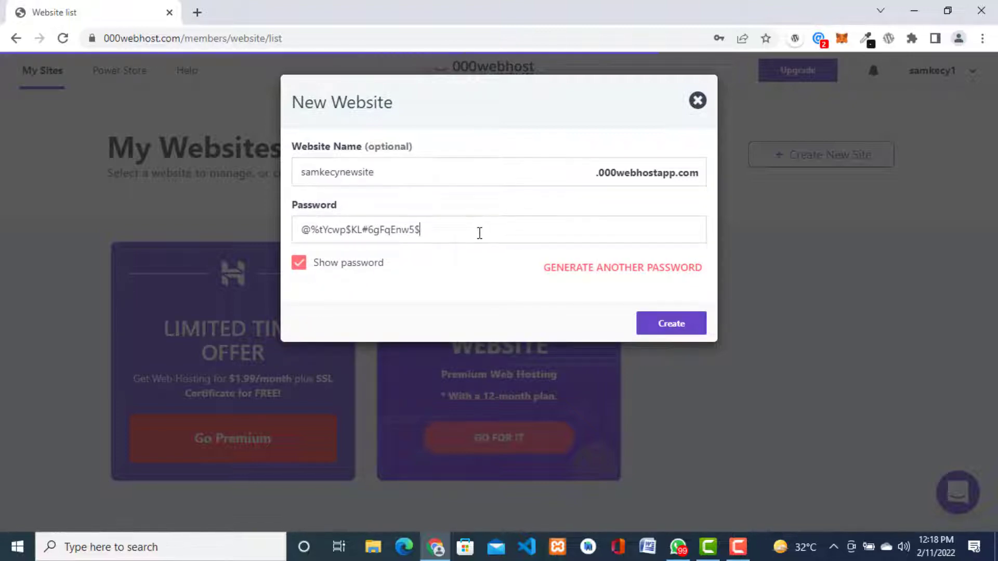
key(ctrl+a)
key(BackSpace)
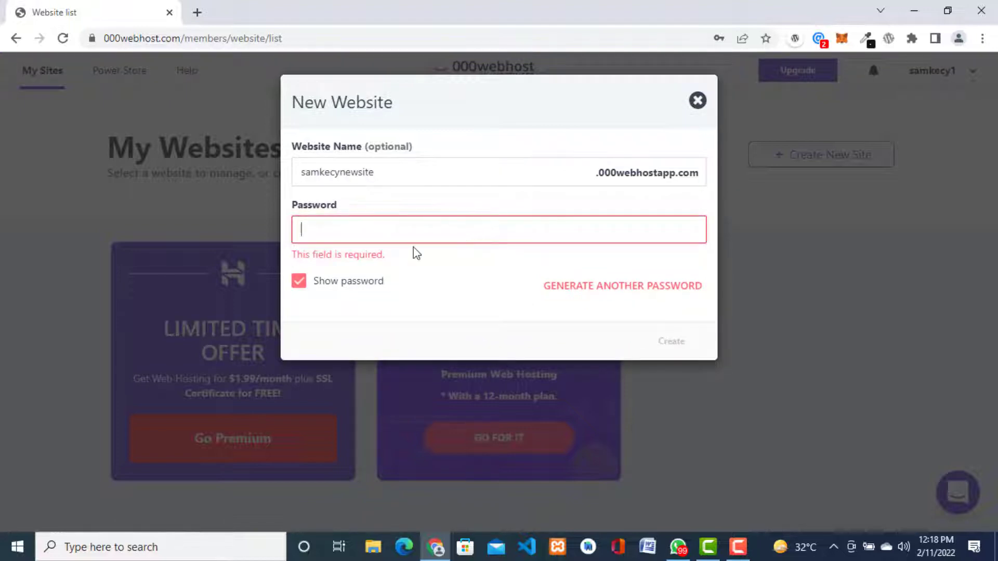
click(303, 284)
click(363, 232)
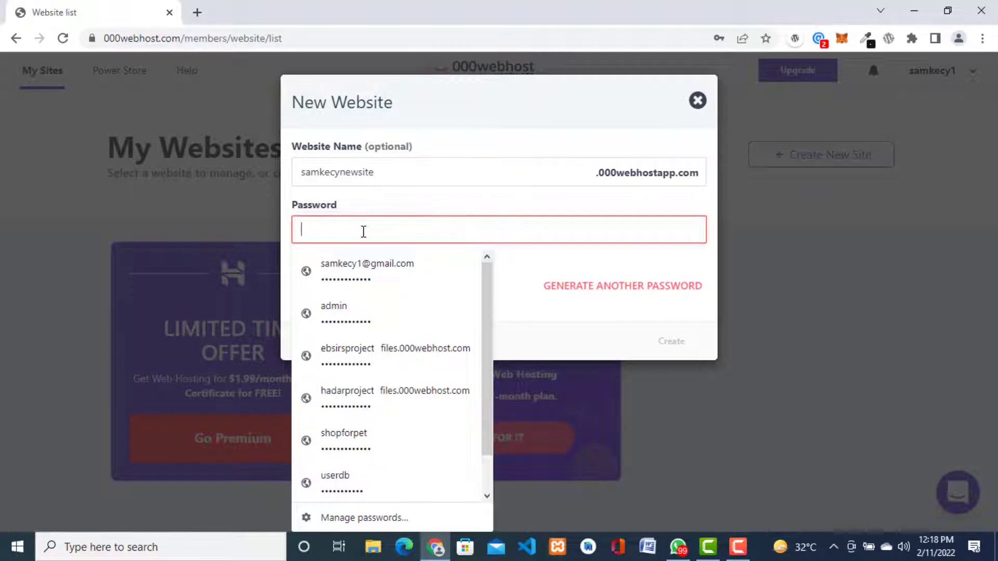
text(4)
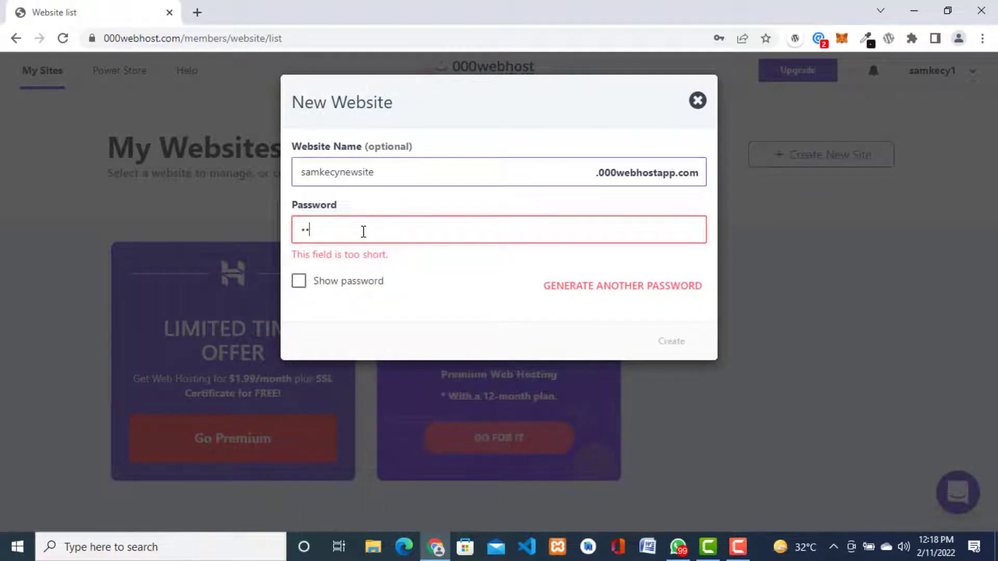
text(5•••••)
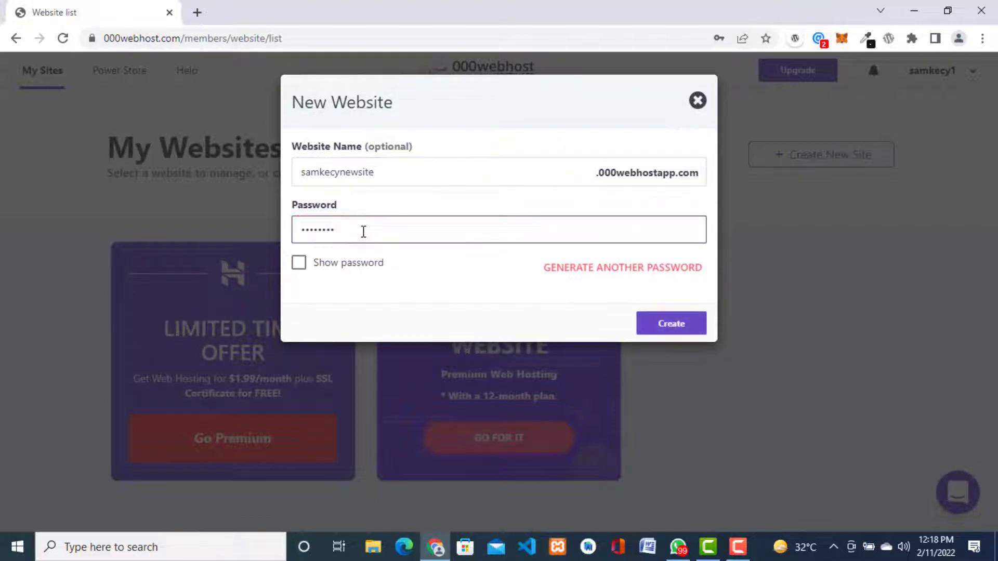
text(••)
click(670, 325)
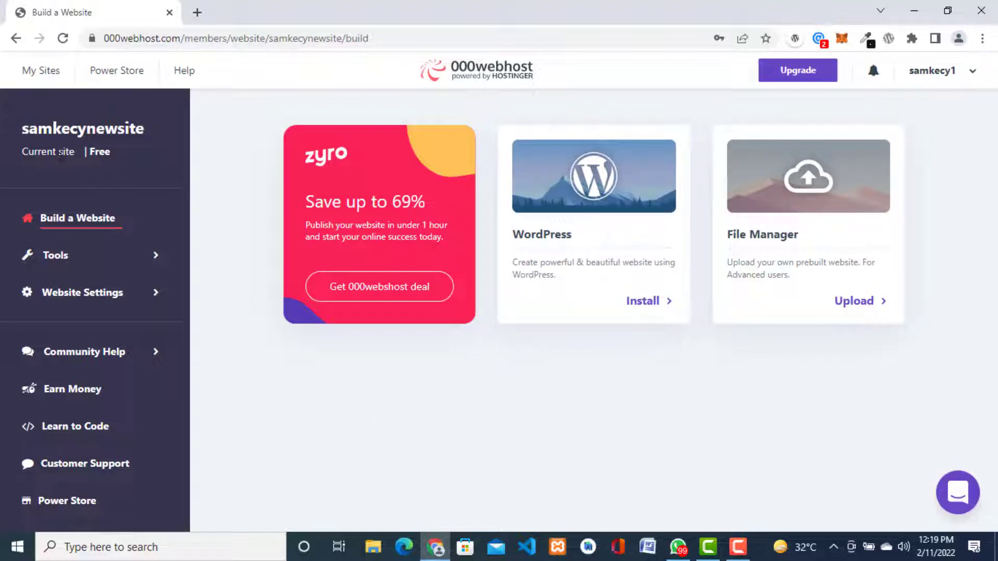
Step: Return to My Sites to see samkecynewsite listed as running
click(38, 74)
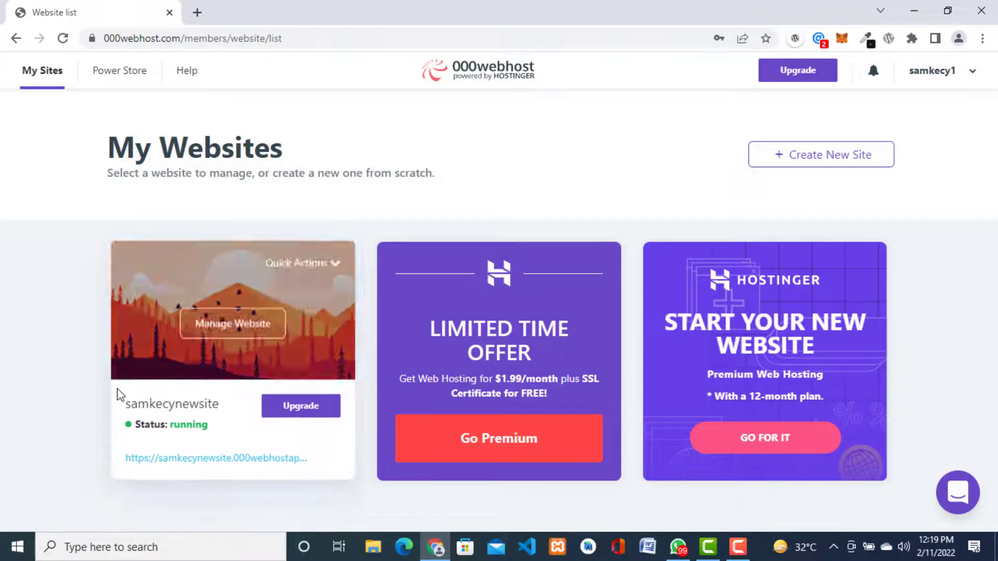
Step: View samkecynewsite's live welcome page in a new tab, then return to the website list
click(233, 460)
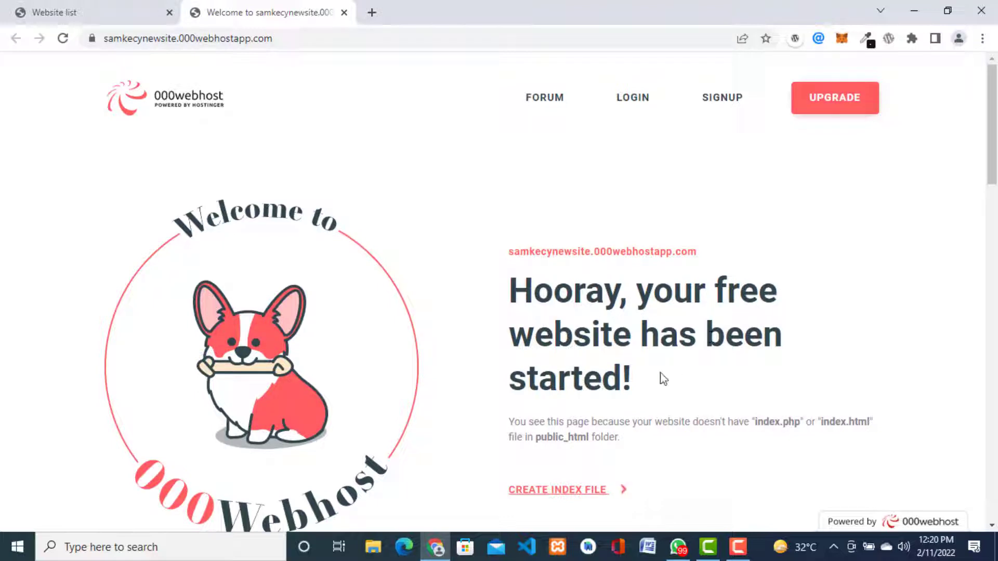
drag(992, 154, 995, 91)
drag(252, 38, 179, 34)
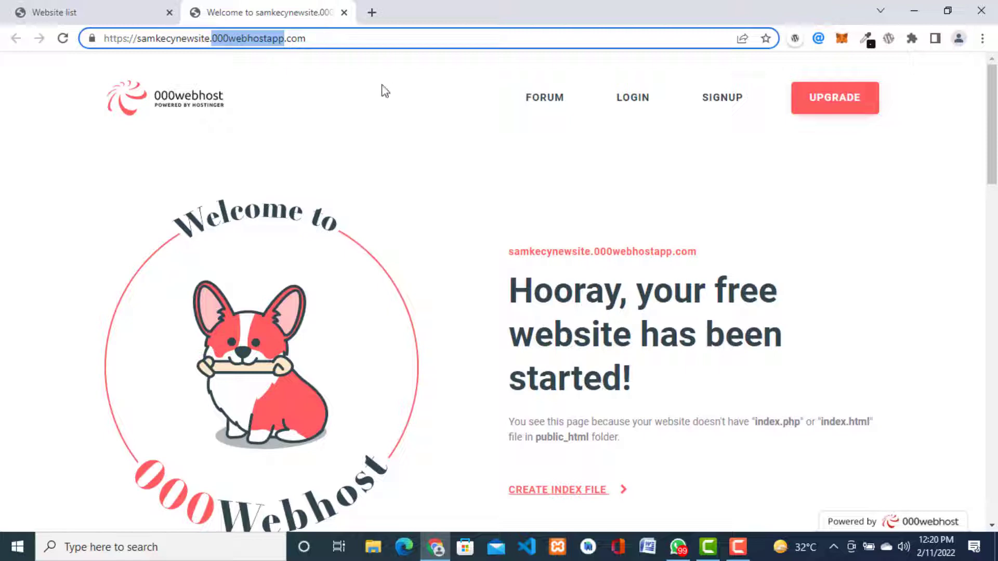
click(383, 99)
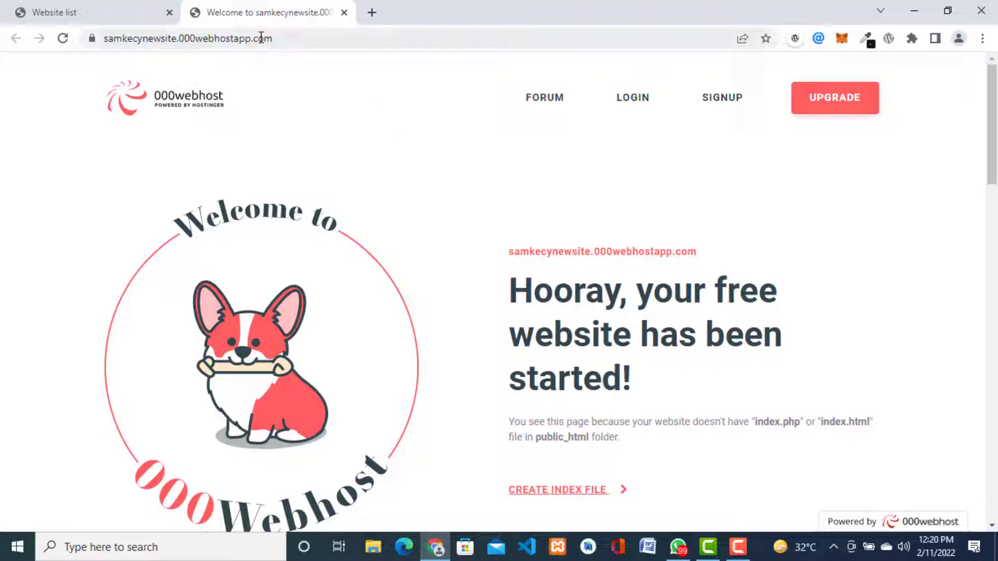
drag(251, 38, 181, 38)
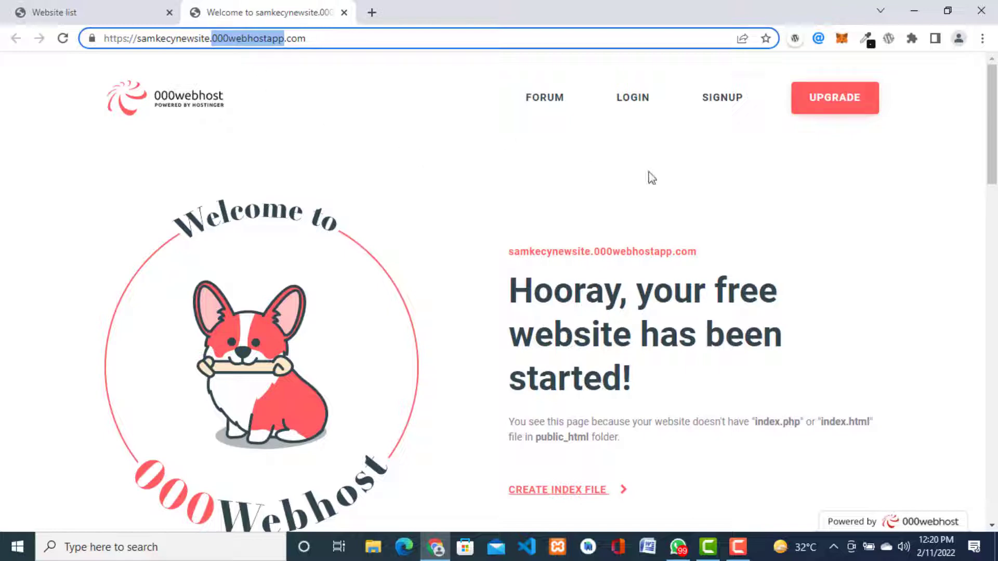
click(79, 12)
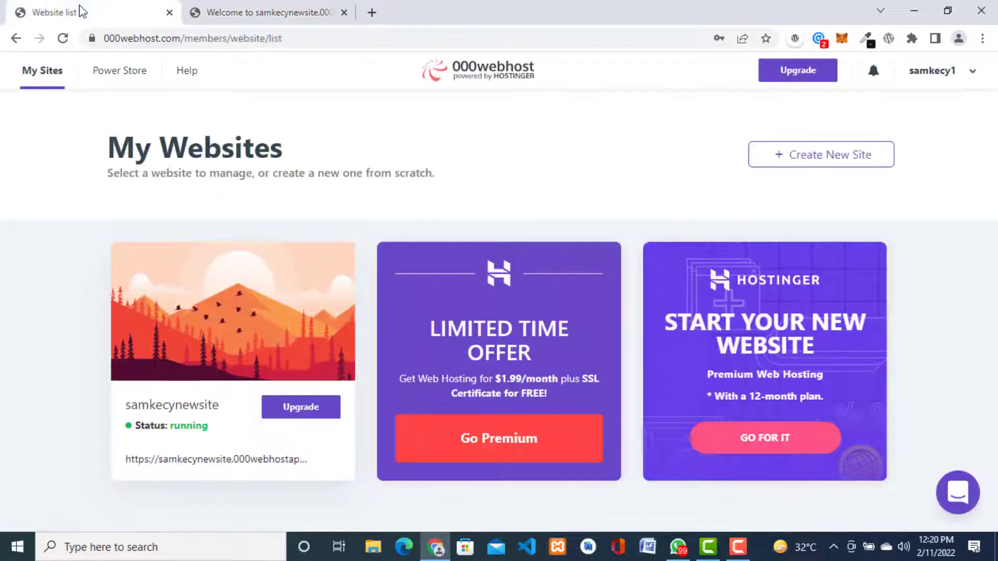
Step: Open samkecynewsite's Manage Website page and choose WordPress Install
mouse_move(229, 329)
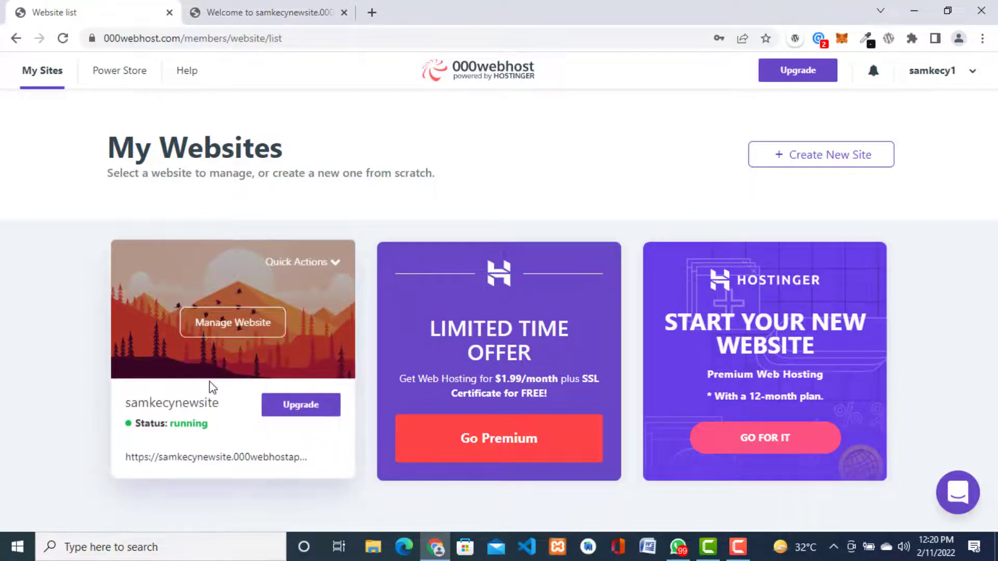
click(234, 332)
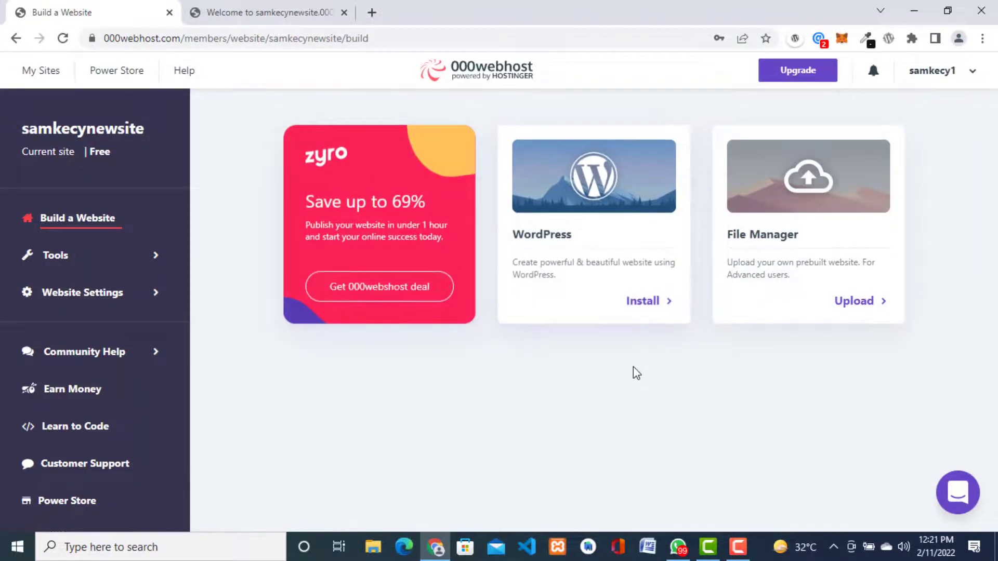
click(648, 307)
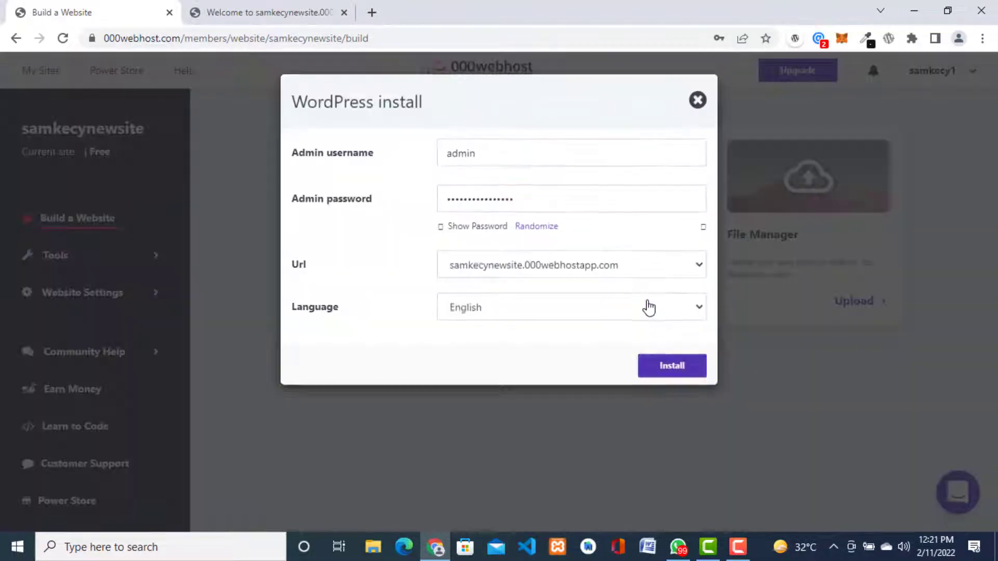
Step: Keep English as site language and admin as username, clearing the admin password
click(648, 306)
click(414, 163)
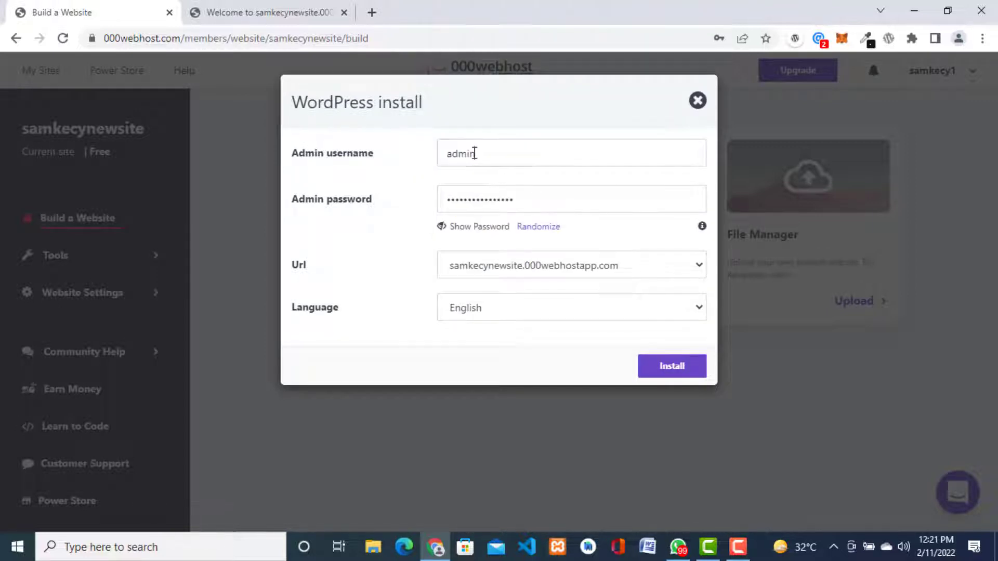
click(475, 153)
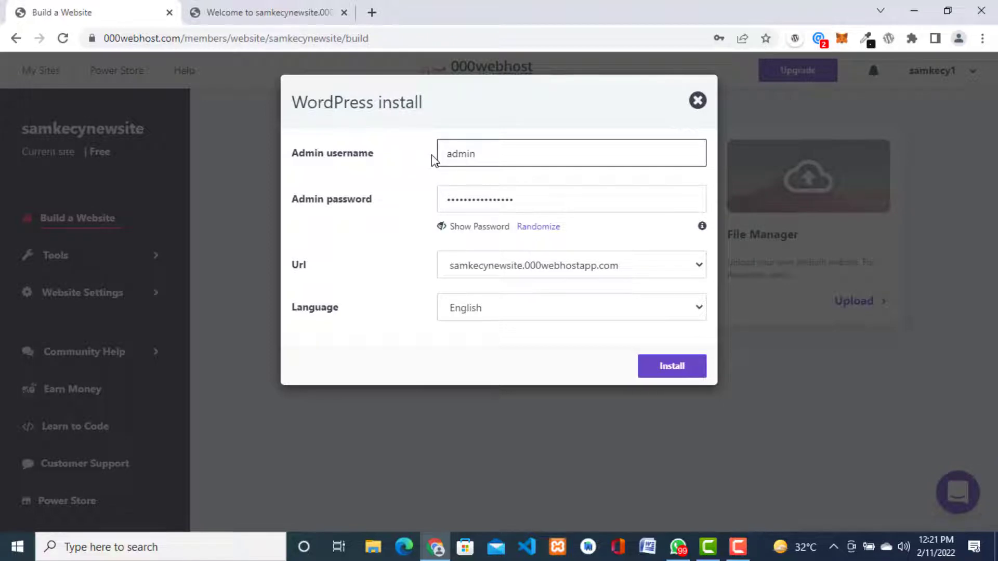
click(539, 205)
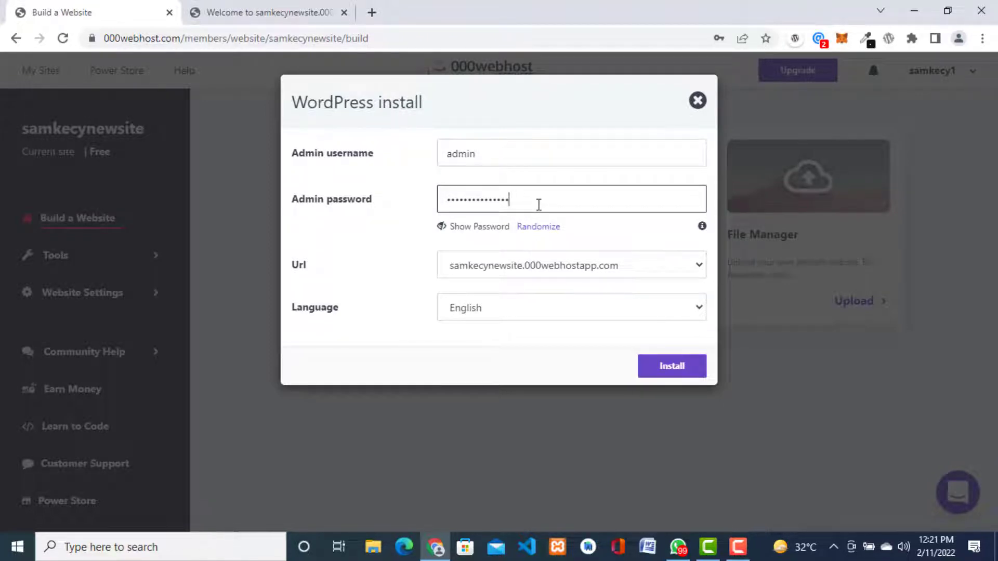
key(BackSpace)
key(BackSpace)
key(BackSpace)
key(BackSpace)
key(BackSpace)
key(BackSpace)
key(BackSpace)
key(BackSpace)
key(BackSpace)
key(BackSpace)
key(BackSpace)
key(BackSpace)
key(BackSpace)
key(BackSpace)
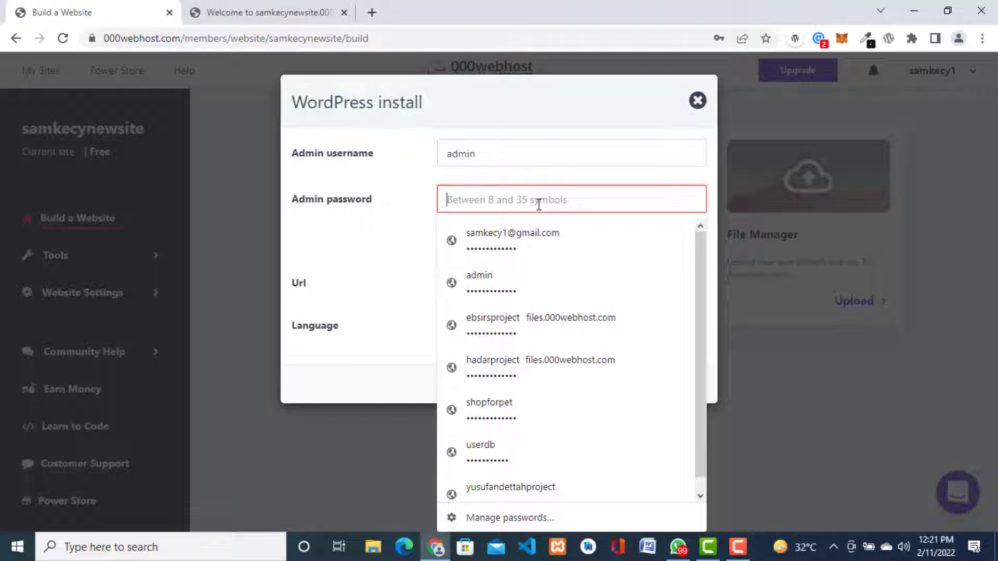
click(505, 150)
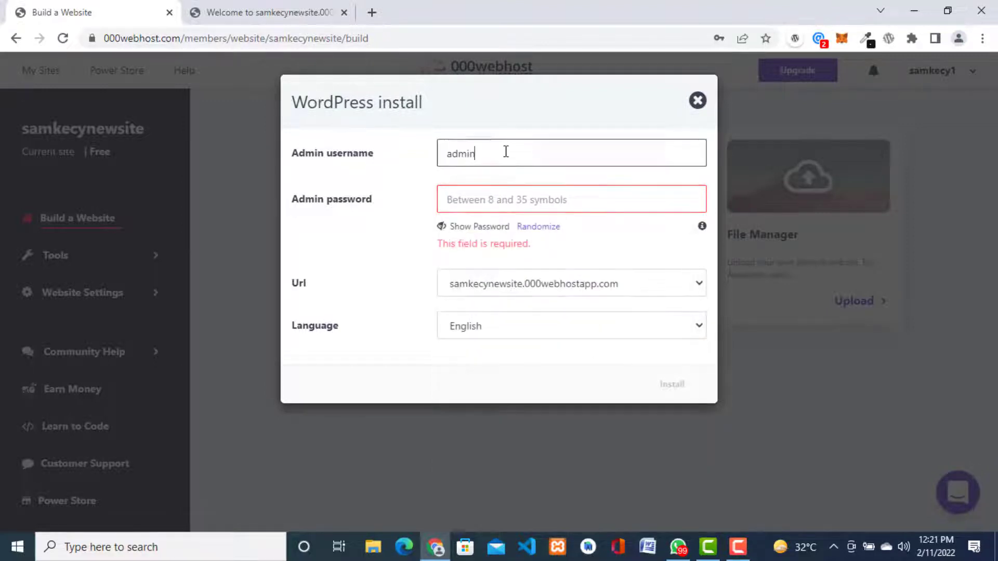
click(496, 202)
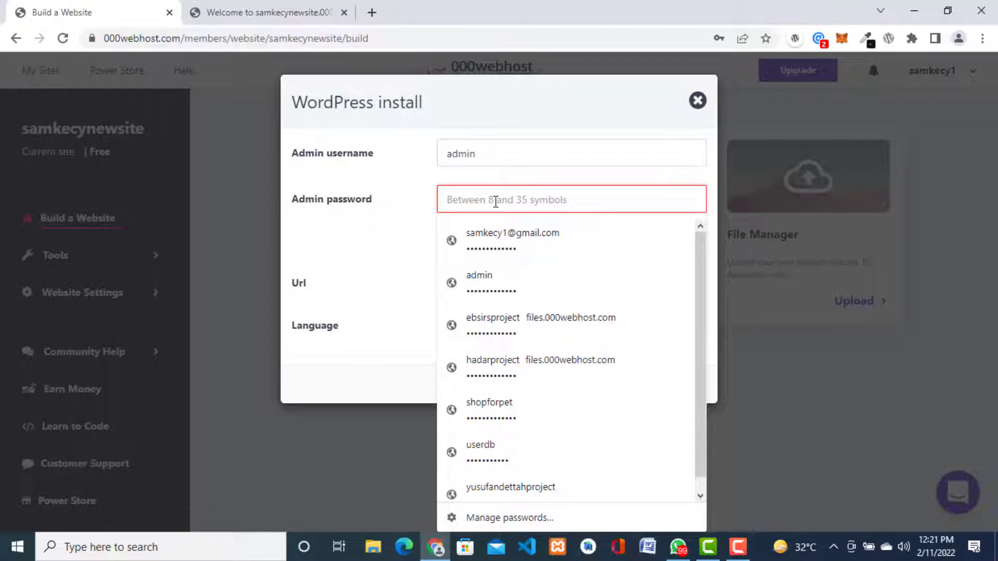
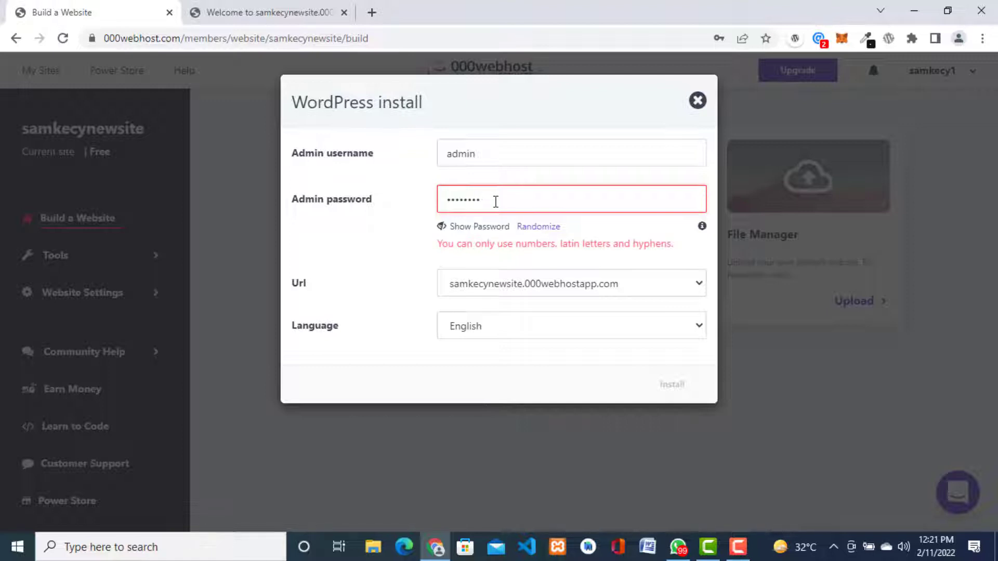
Step: Enter a new letters-only admin password and start the WordPress installation
key(BackSpace)
key(BackSpace)
key(BackSpace)
key(BackSpace)
key(BackSpace)
key(BackSpace)
key(BackSpace)
key(BackSpace)
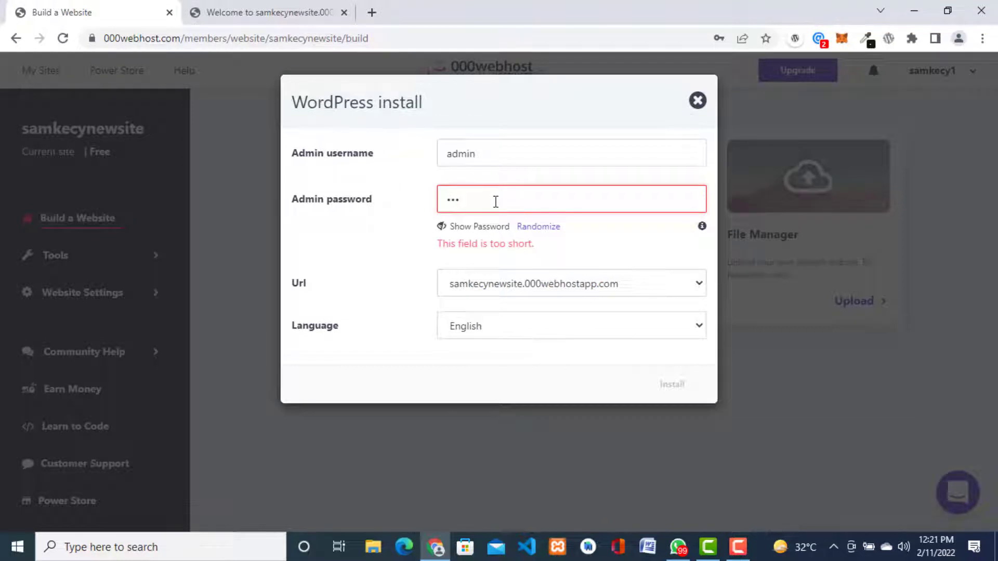
key(BackSpace)
key(BackSpace)
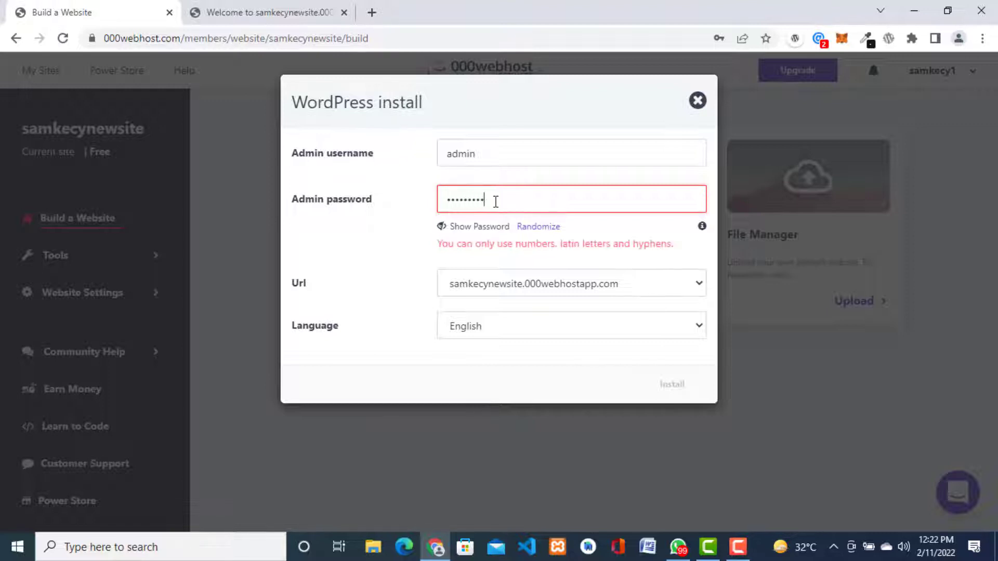
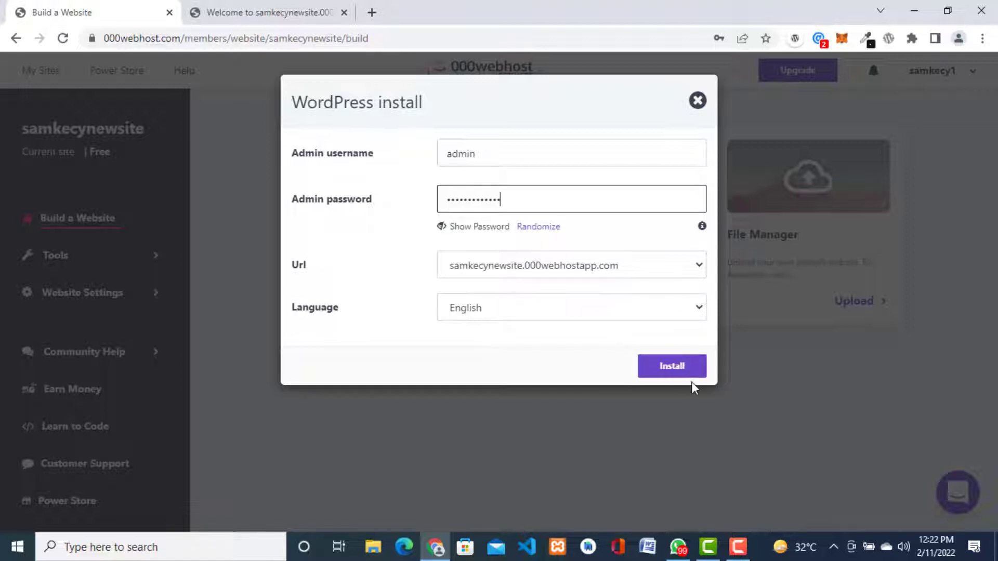
click(671, 367)
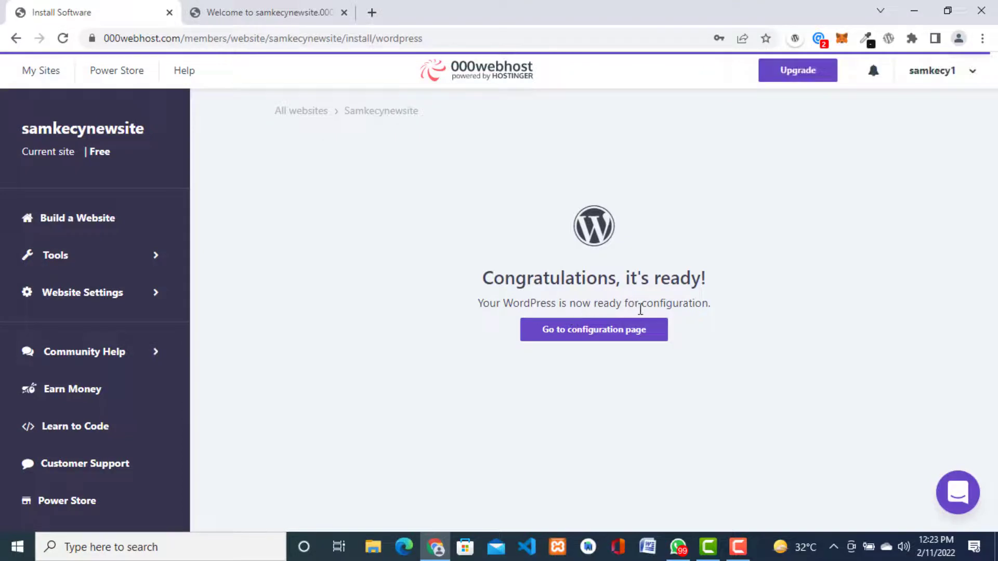
Step: Reload the live site to see the new WordPress blog, then return to the install results
click(263, 11)
click(338, 37)
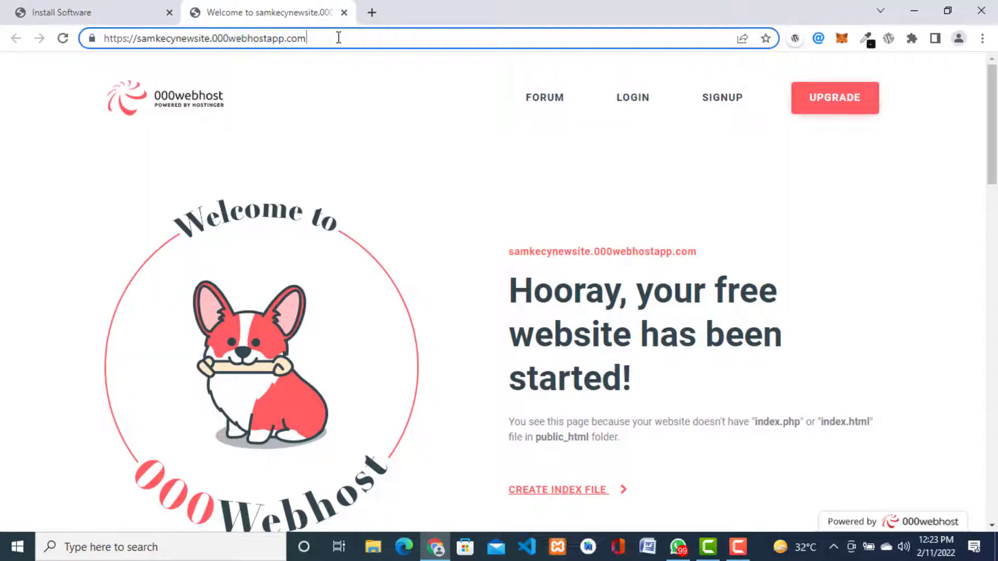
key(Return)
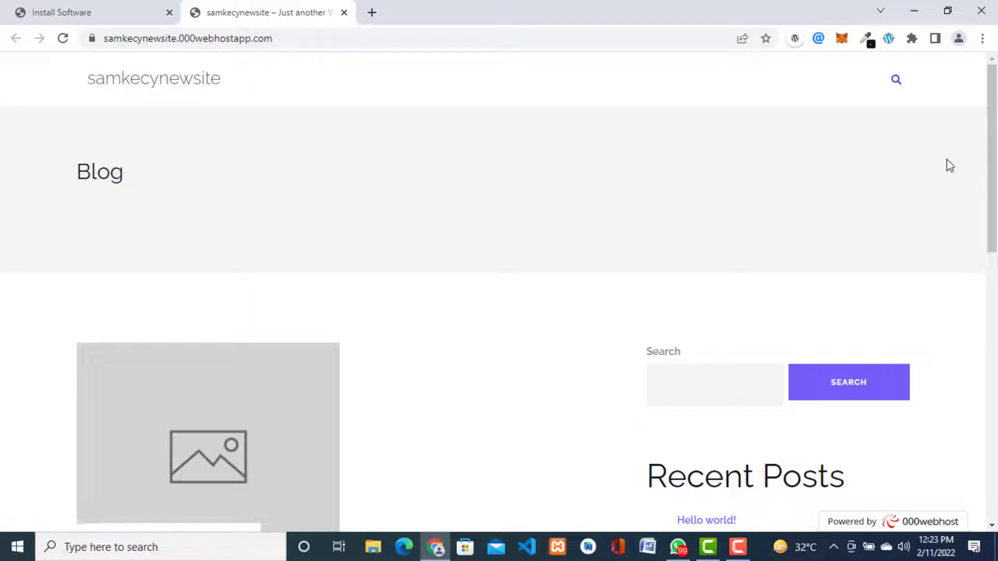
drag(991, 143, 985, 404)
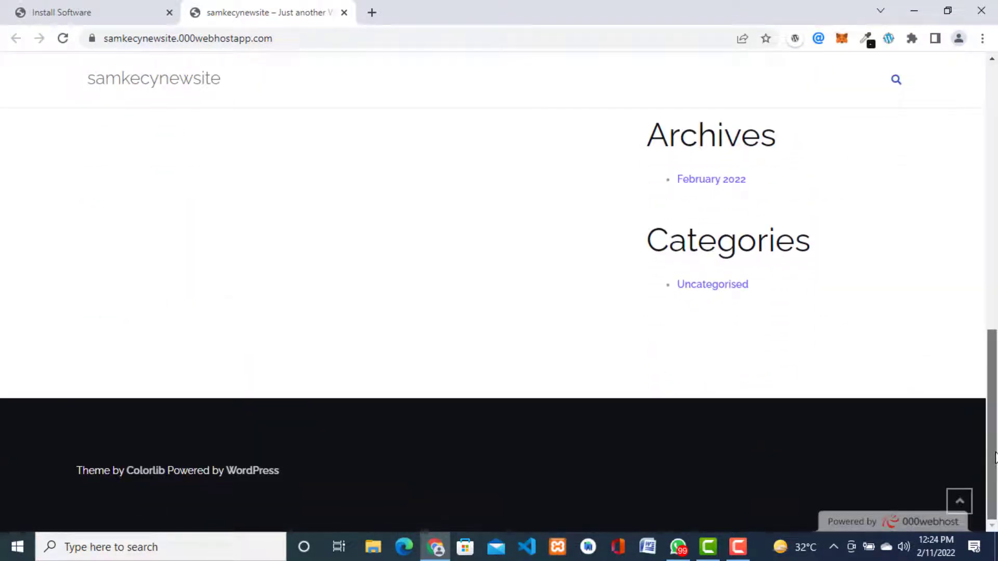
drag(996, 457, 996, 156)
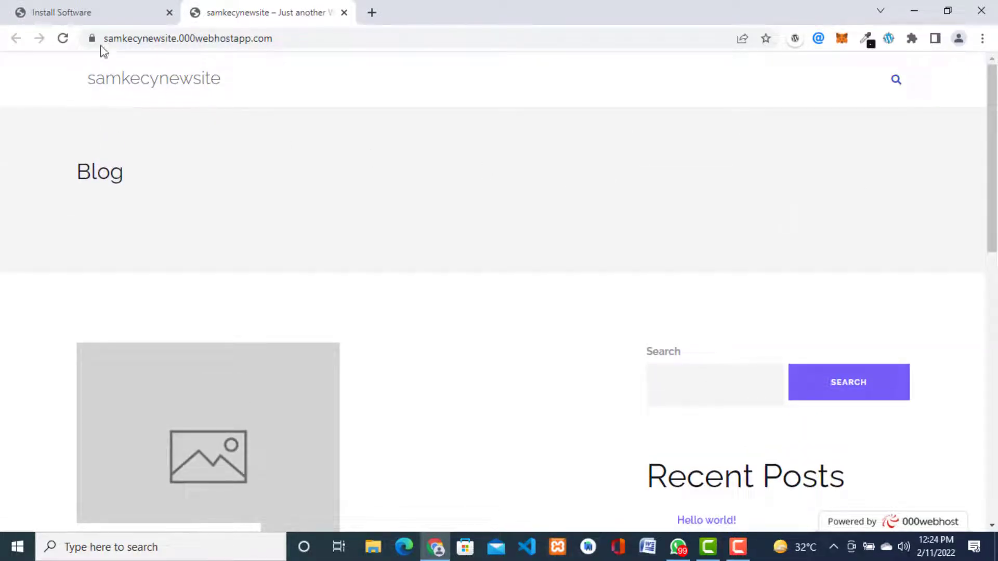
click(93, 19)
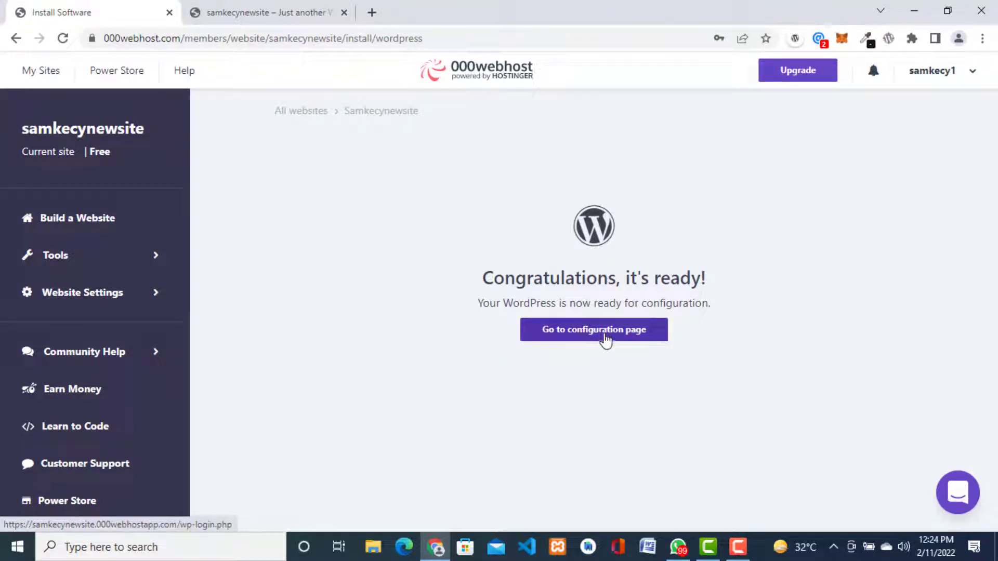
Step: Log in to WordPress as admin with the admin password, with Remember Me ticked
click(606, 341)
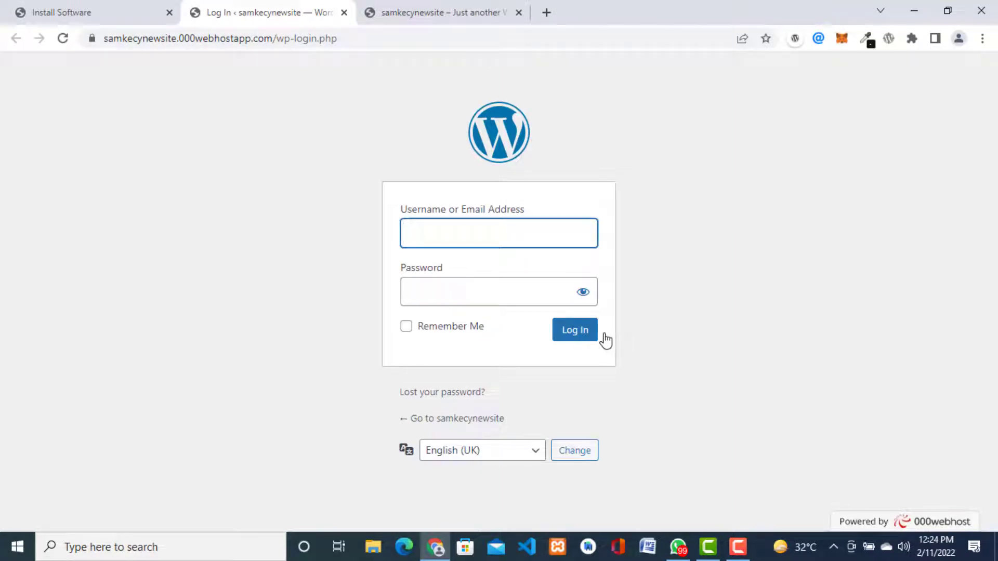
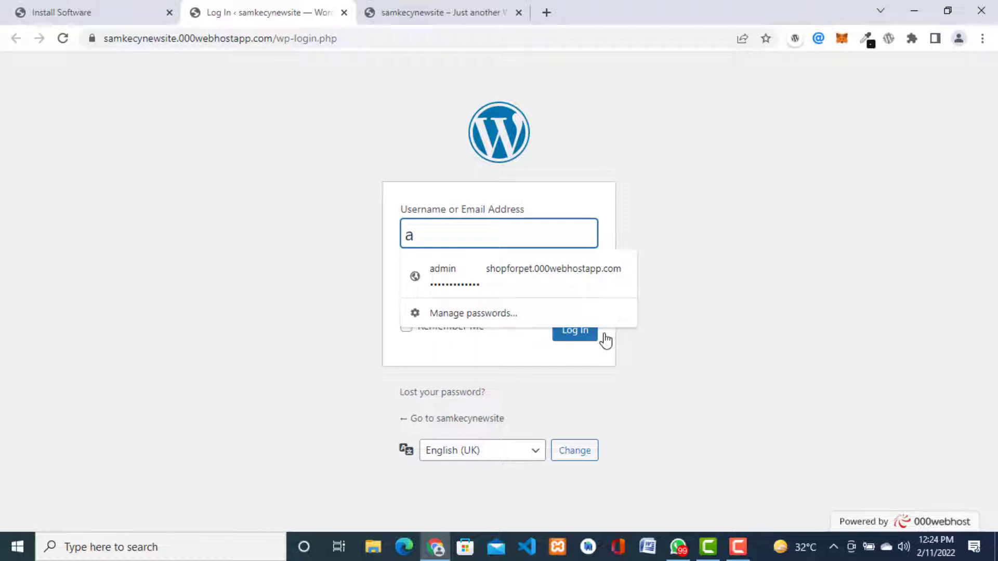
key(Tab)
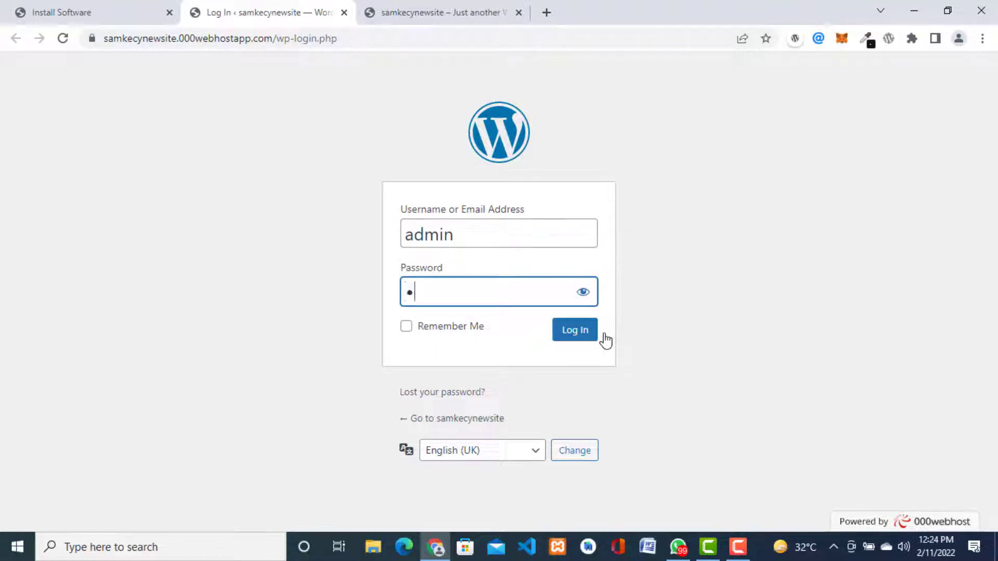
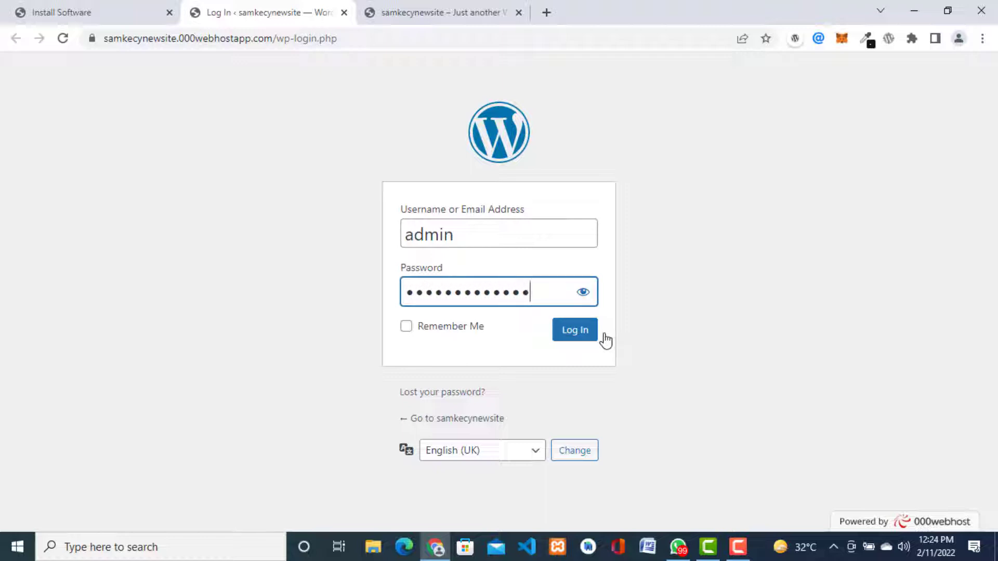
click(407, 327)
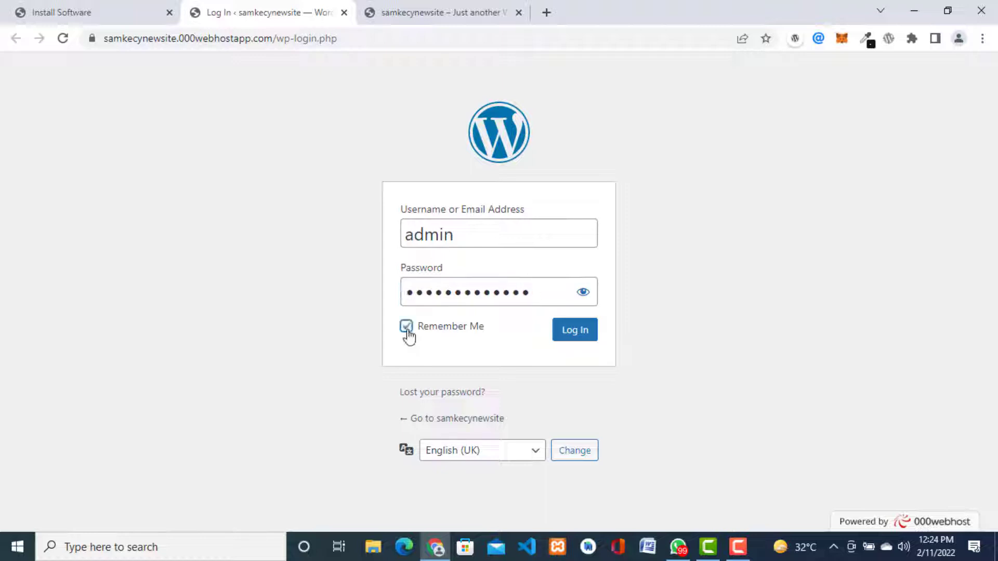
click(580, 338)
click(580, 338)
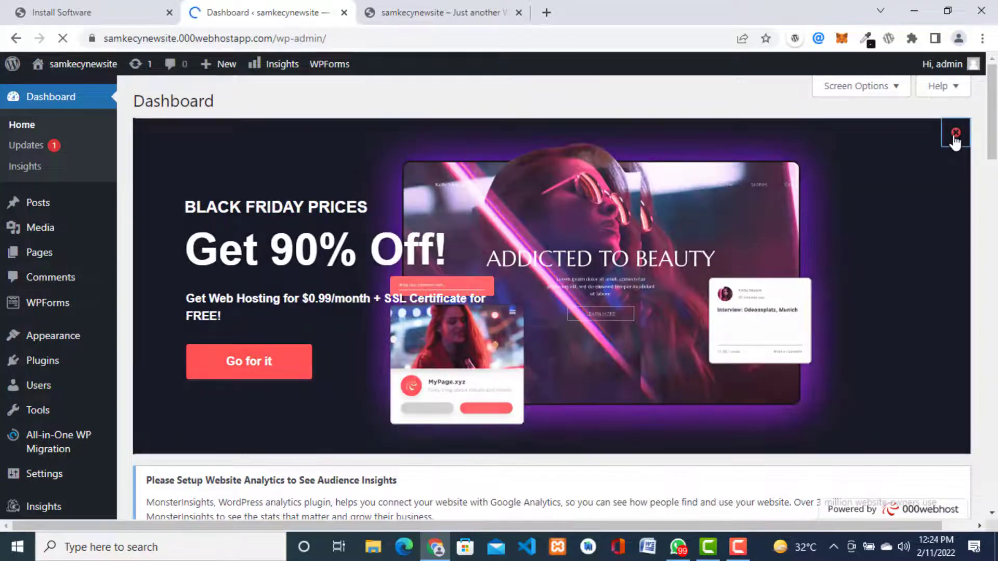
Step: Dismiss the Black Friday banner and scroll the dashboard down toward the Plugins menu
click(955, 135)
scroll(996, 143, down, 1)
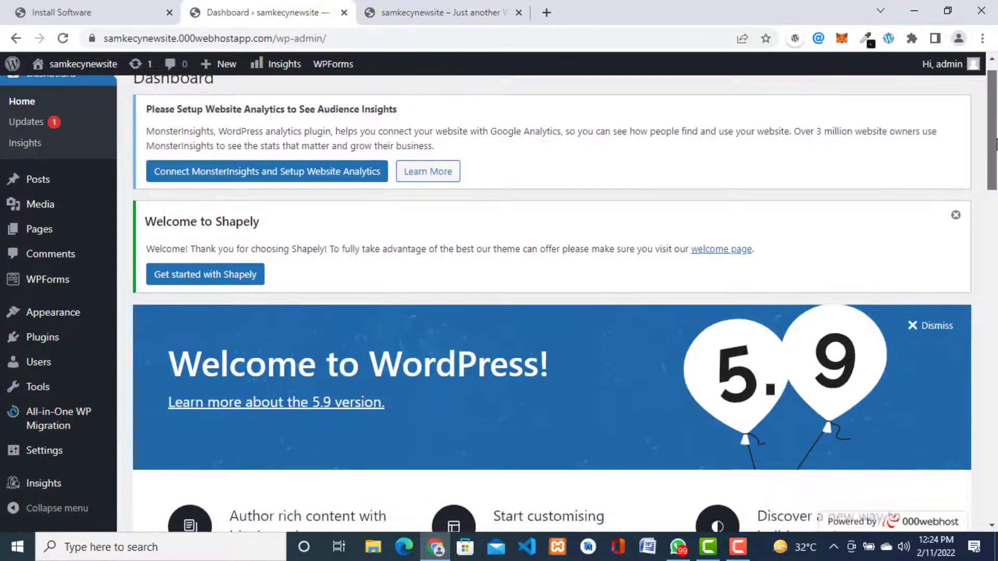
drag(995, 145, 995, 499)
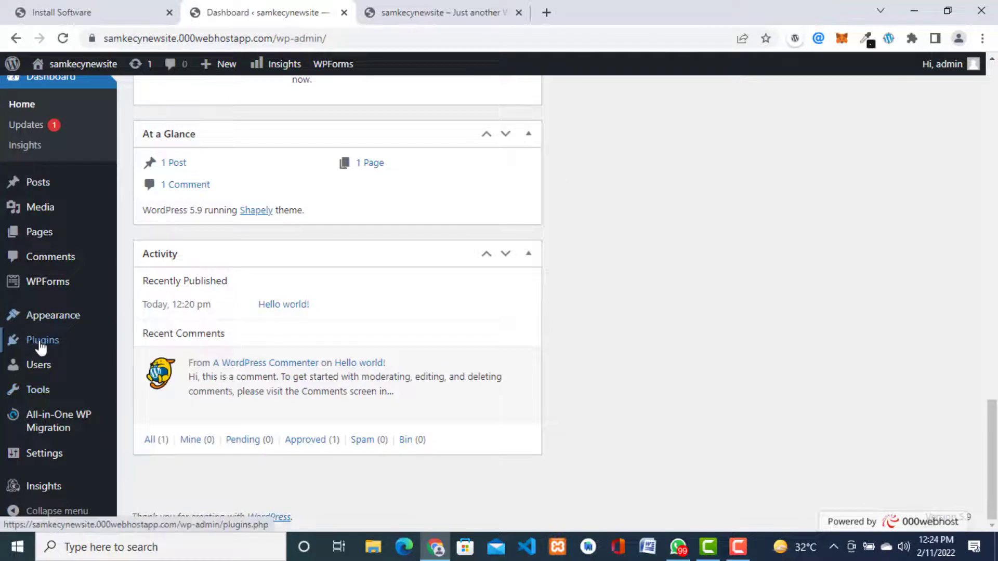
mouse_move(40, 346)
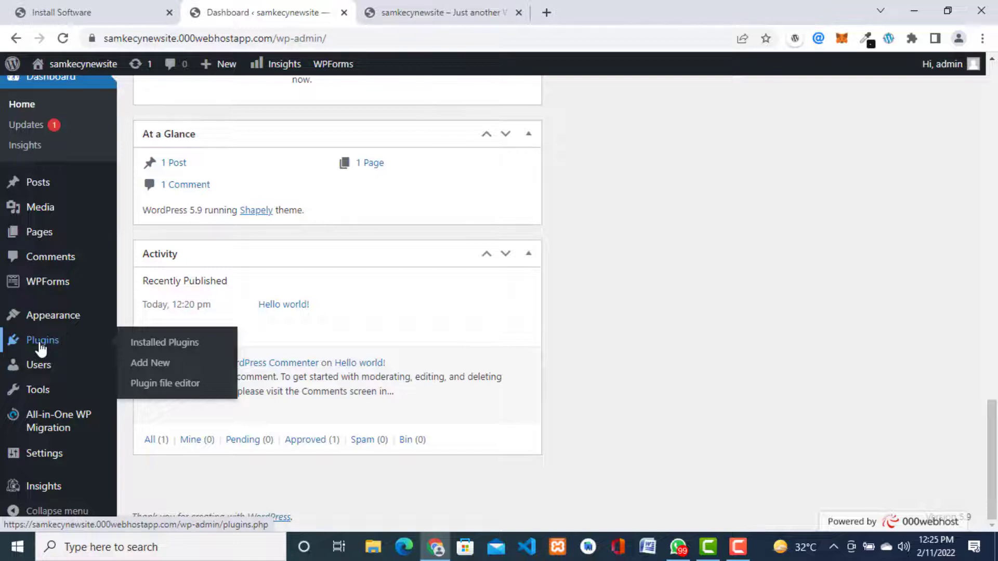
Step: Deactivate all installed plugins at once with the Deactivate bulk action
click(172, 353)
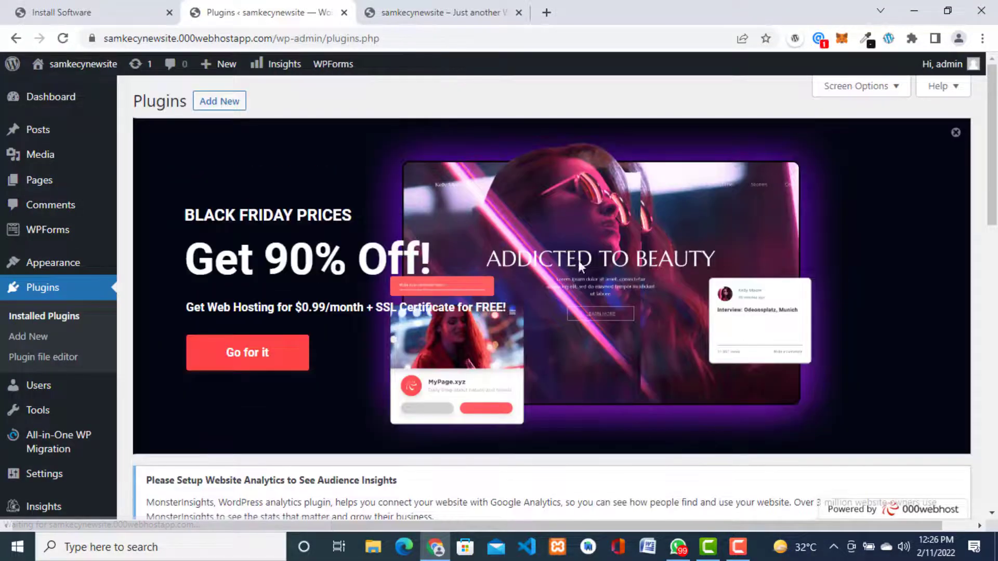
scroll(723, 329, down, 10)
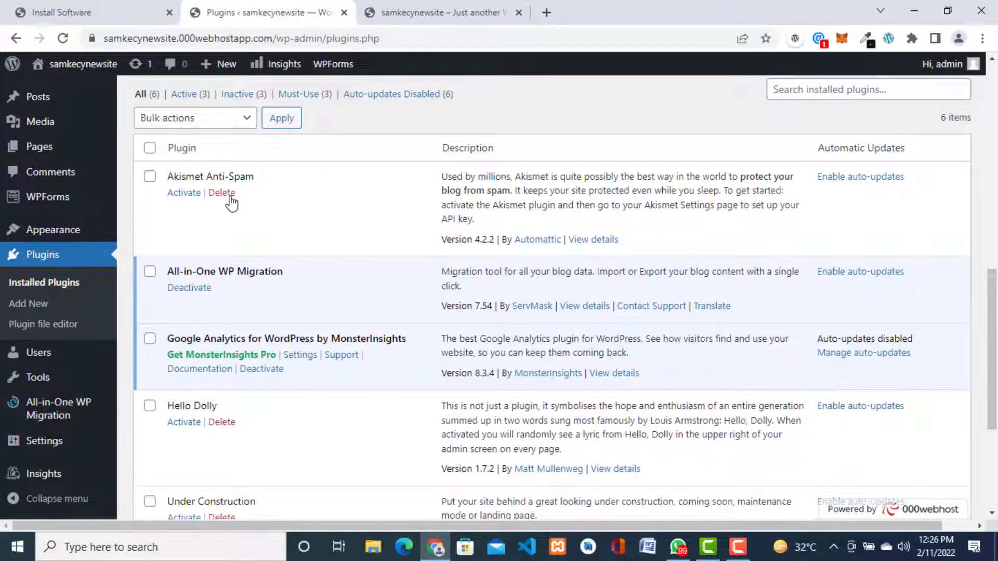
click(244, 120)
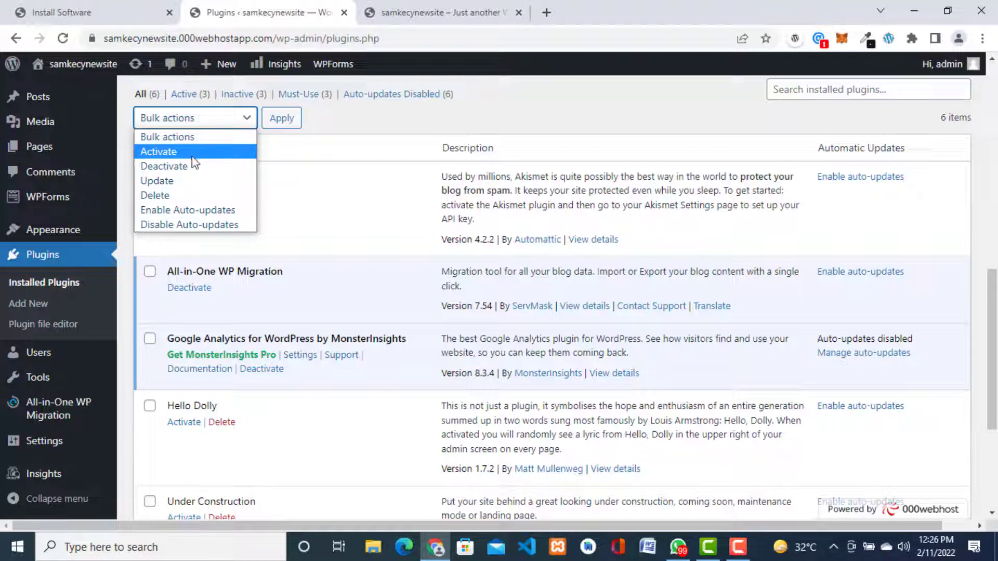
click(173, 171)
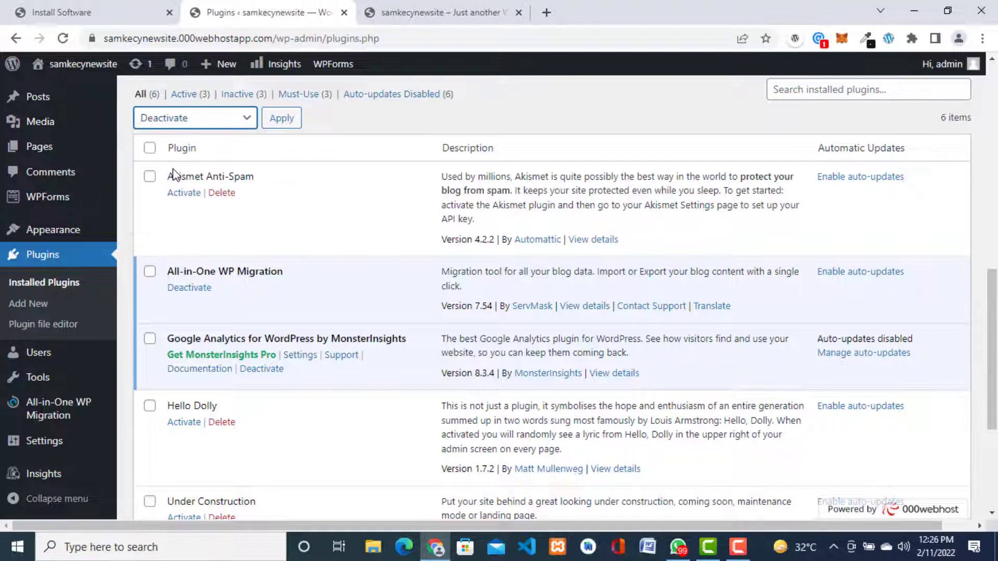
click(150, 148)
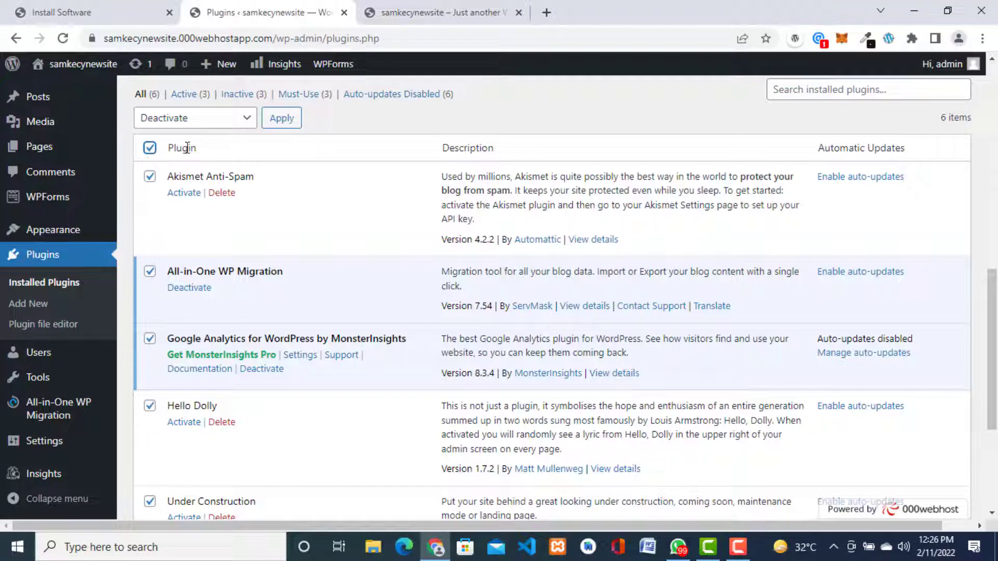
click(280, 120)
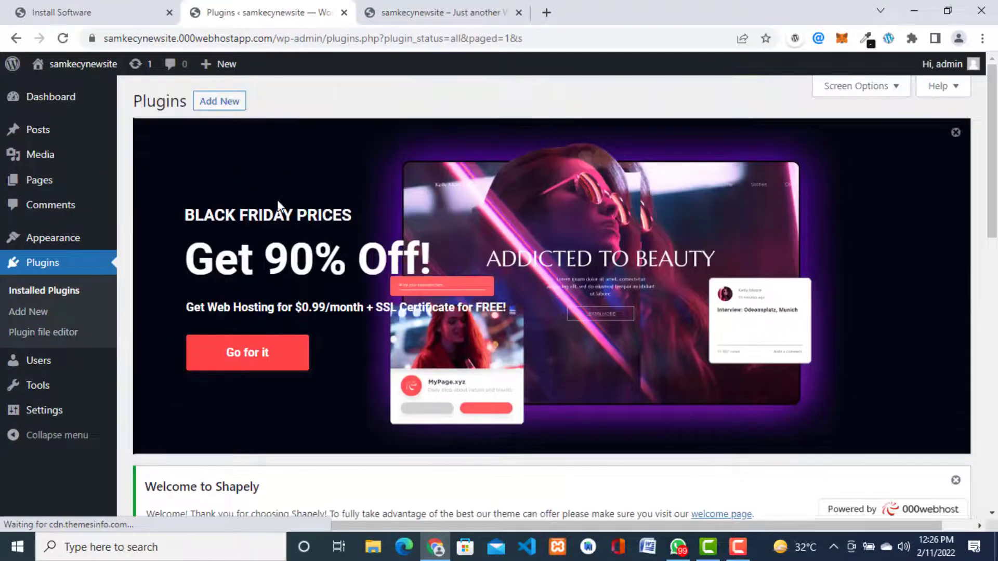
Step: Bulk-delete all six plugins, including Akismet Anti-Spam, Hello Dolly and WPForms Lite, and confirm
drag(995, 121, 994, 290)
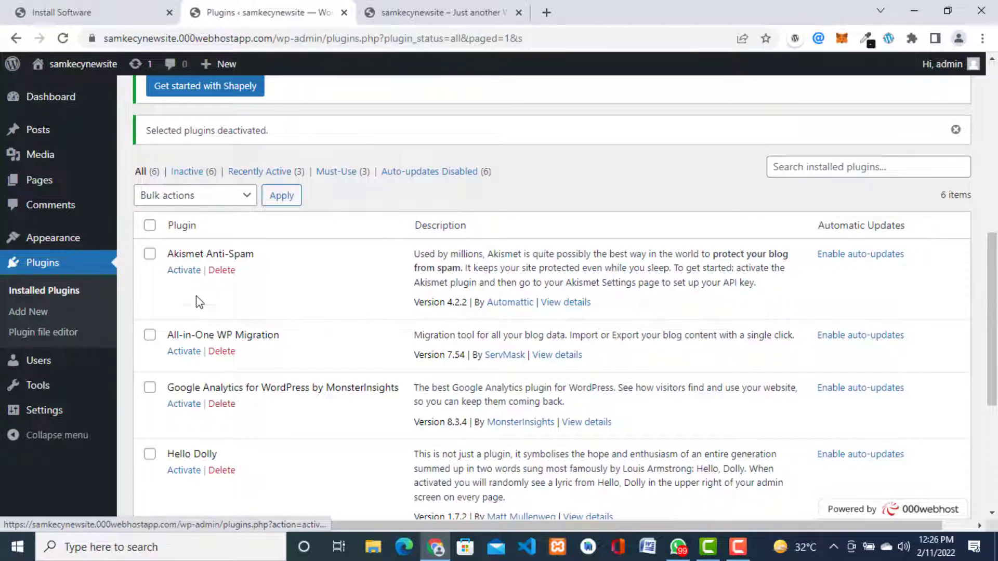
click(149, 225)
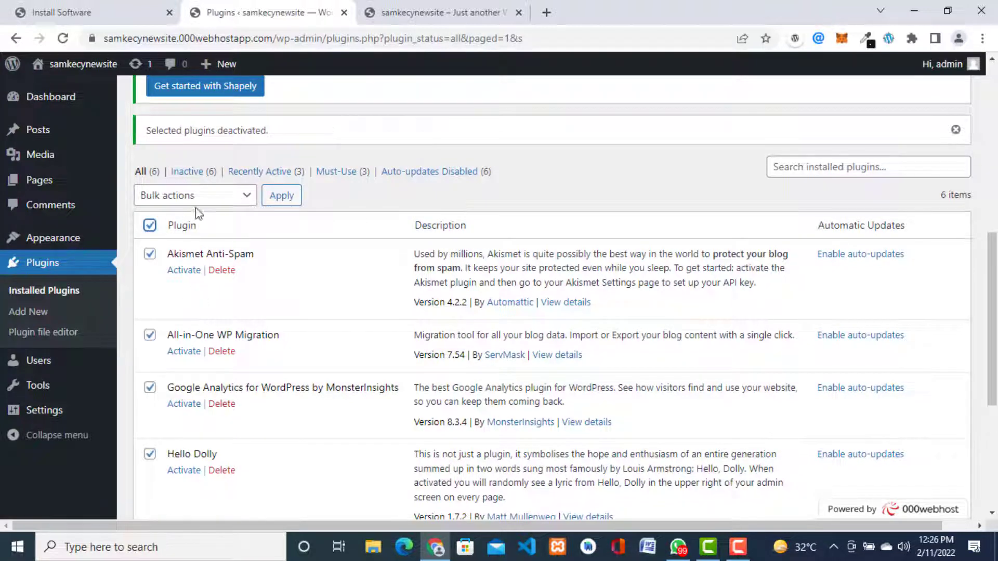
click(240, 196)
click(161, 274)
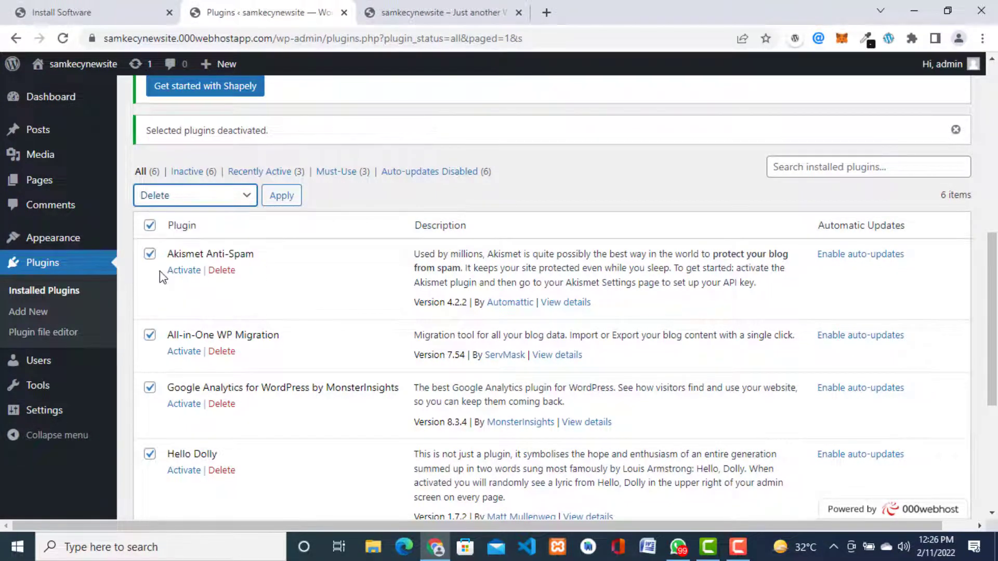
click(283, 198)
click(282, 197)
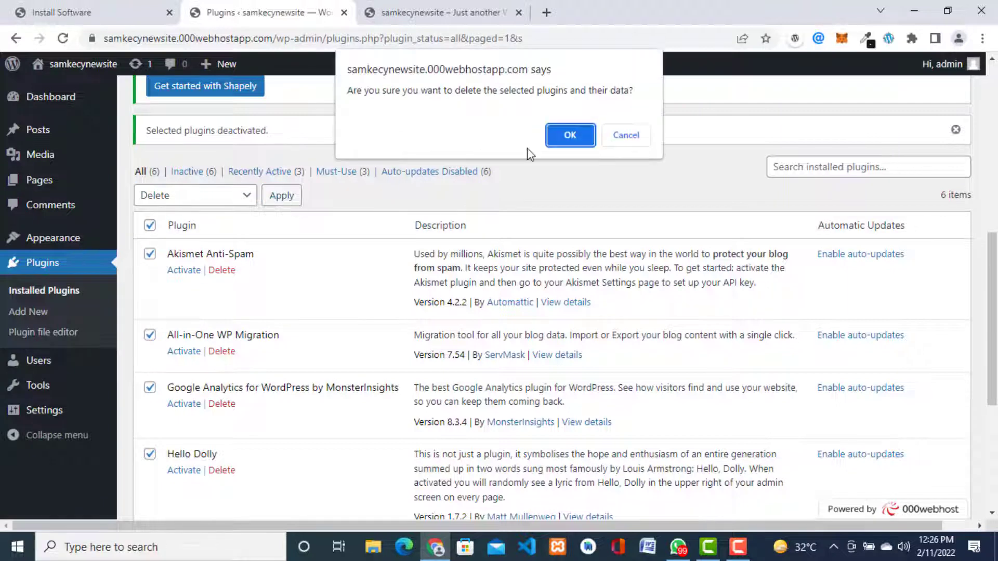
click(578, 136)
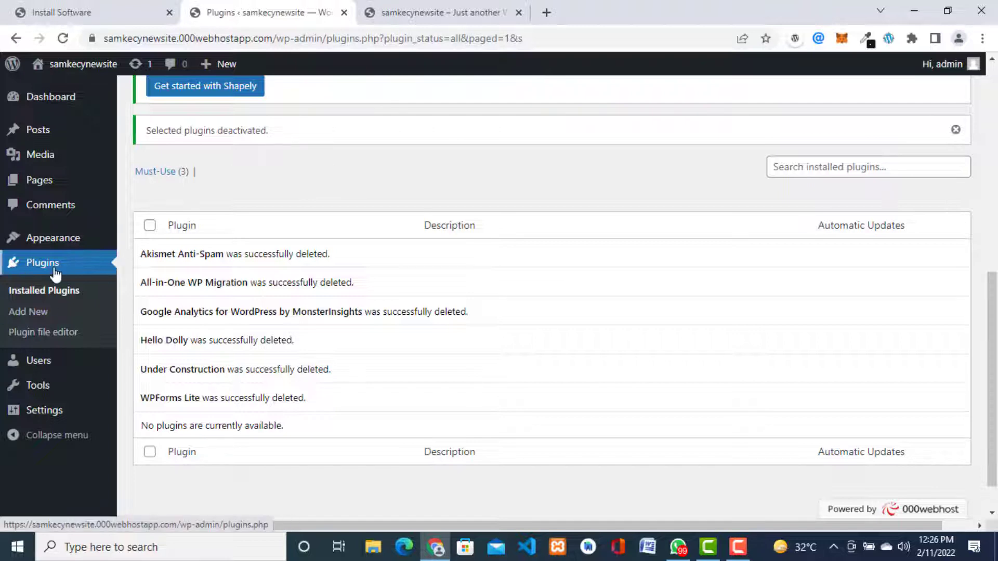
mouse_move(55, 245)
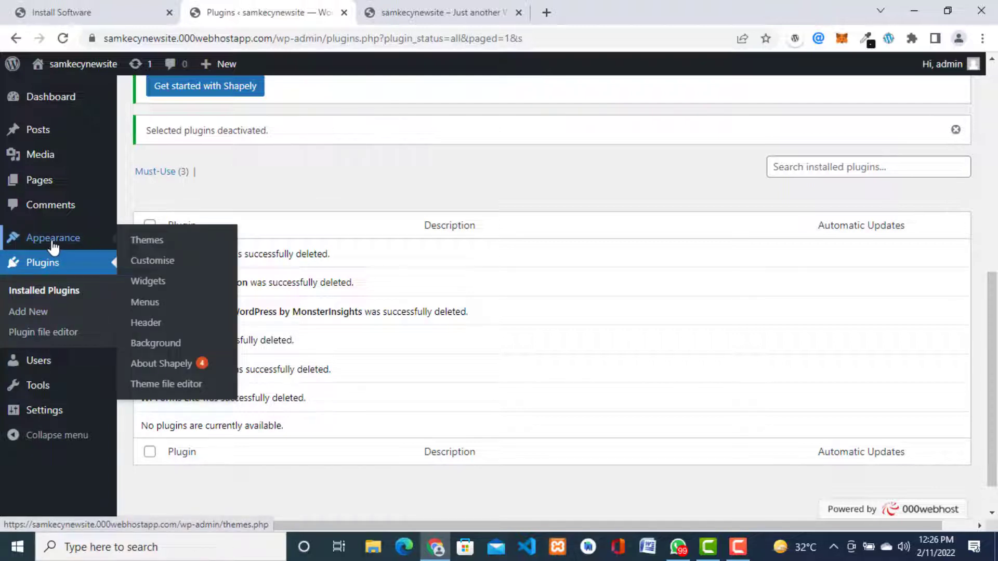
Step: Open the Themes page and review Shapely, Twenty Twenty, Twenty Twenty-One and Twenty Twenty-Two
click(150, 242)
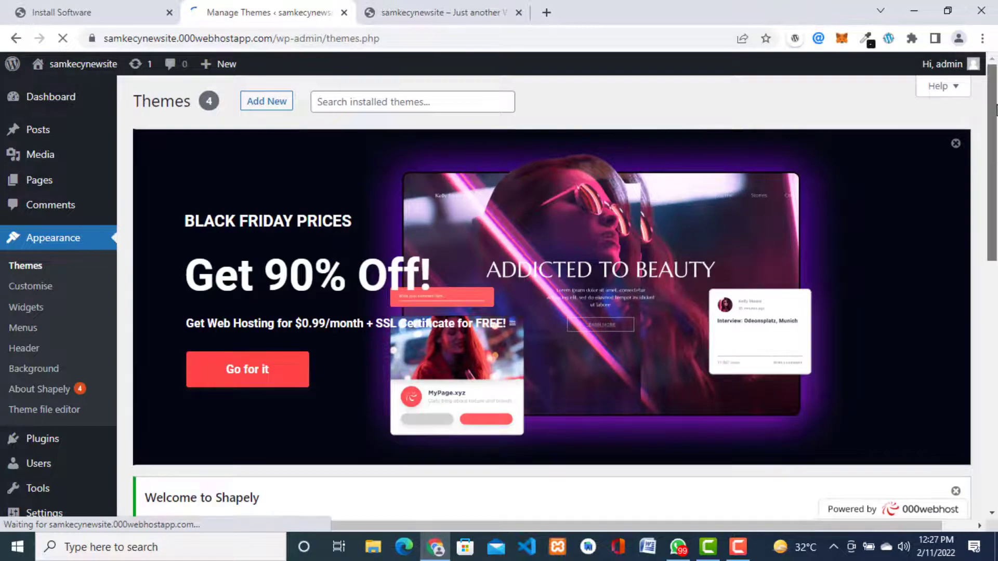
scroll(994, 208, down, 2)
drag(994, 208, 969, 429)
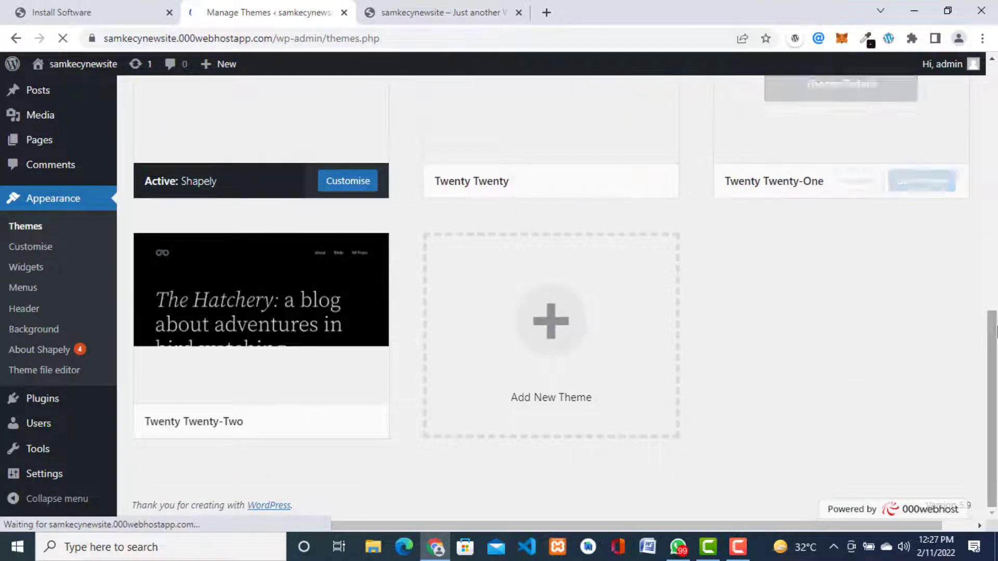
scroll(995, 330, up, 3)
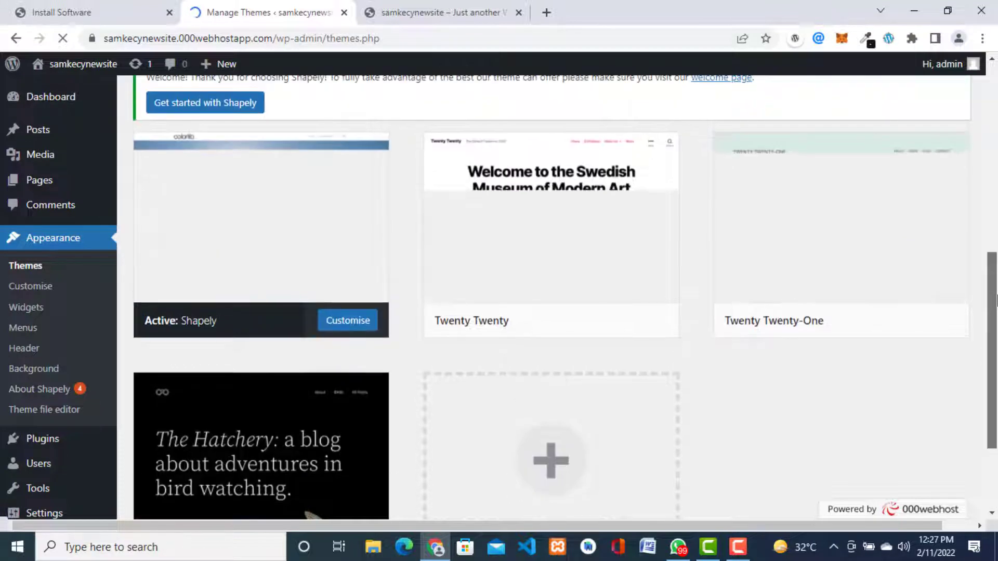
drag(996, 298, 995, 112)
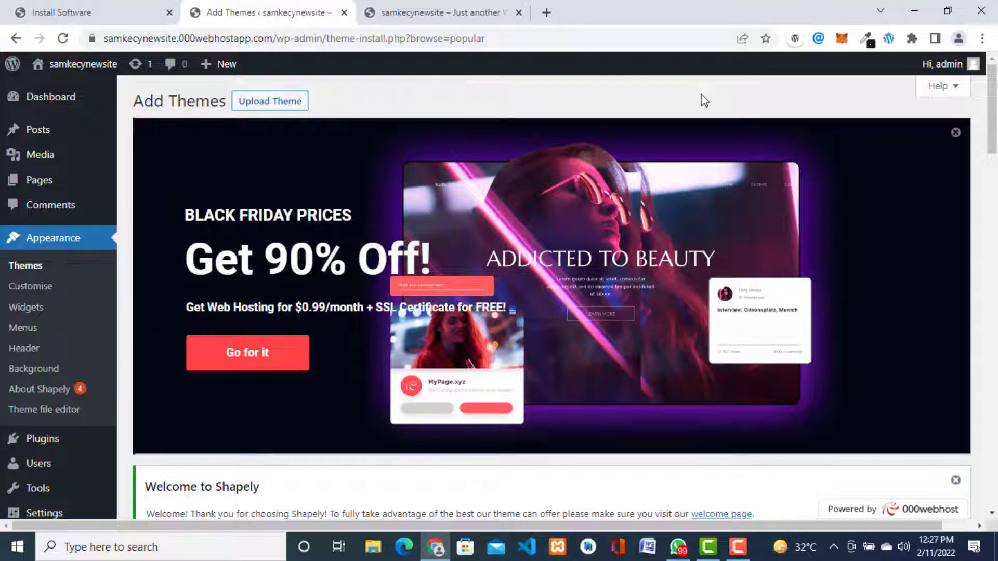
Step: Scroll the Add Themes grid down to the Brite card and try installing it
drag(992, 98, 974, 307)
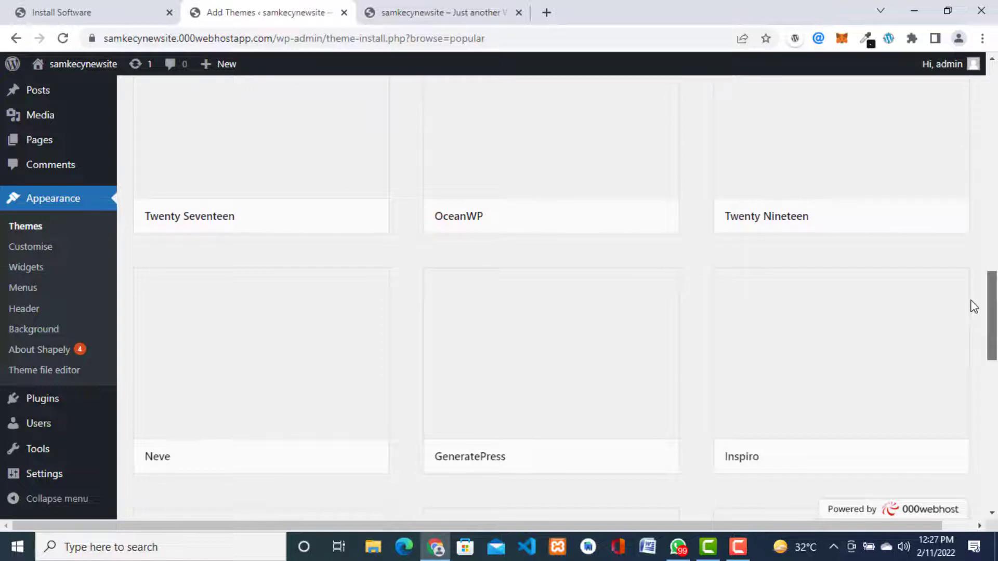
drag(974, 307, 993, 351)
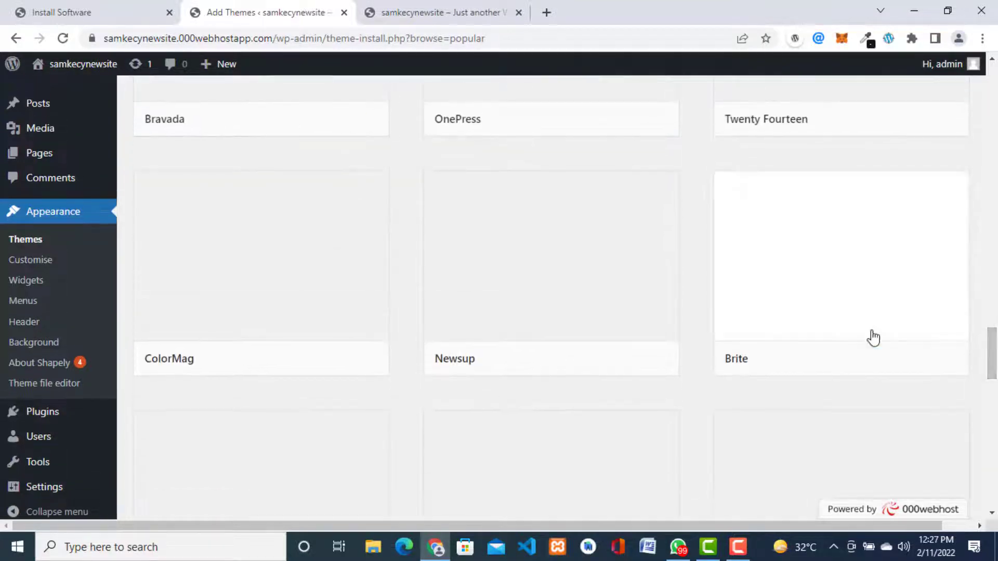
mouse_move(815, 294)
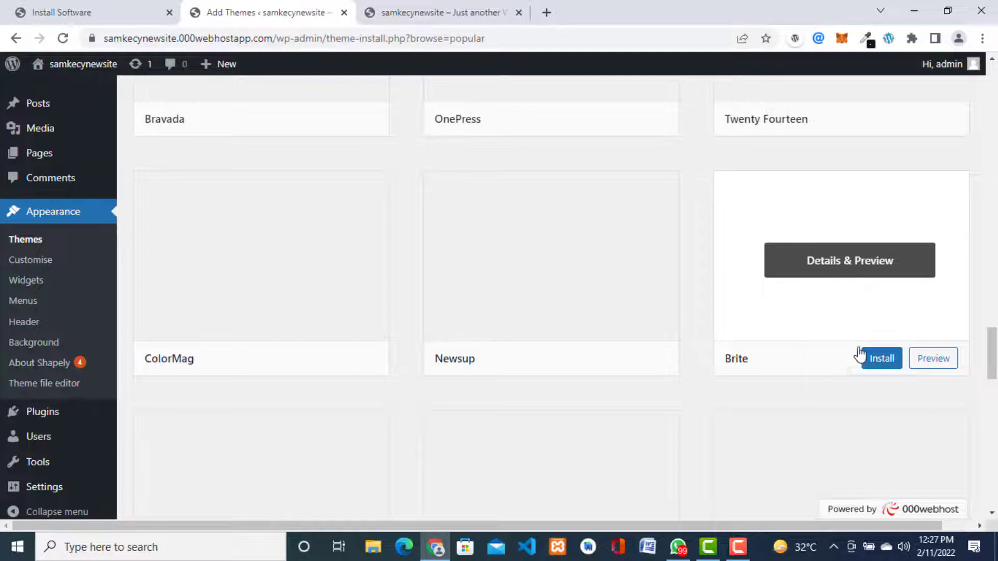
click(881, 364)
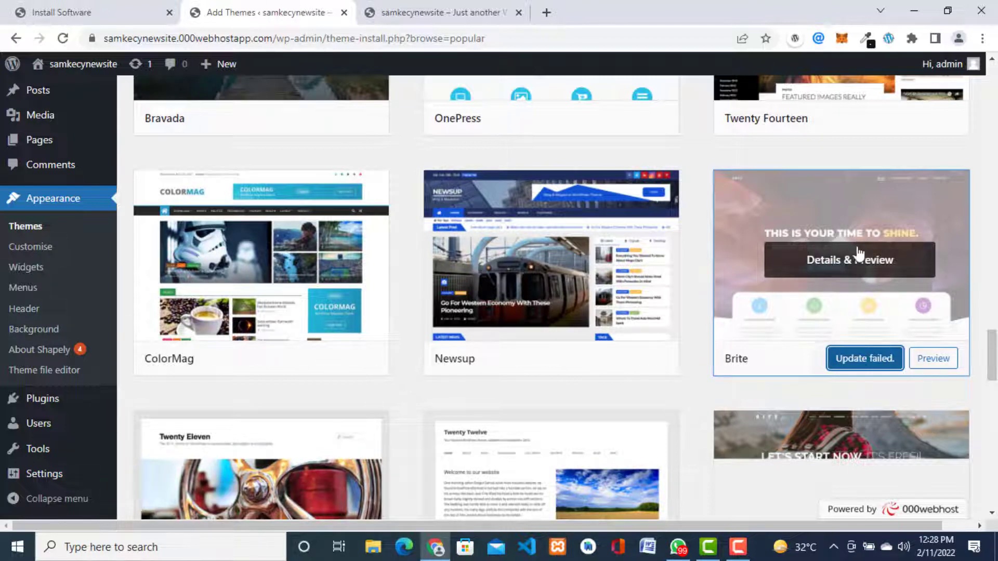
Step: Open the Brite 1.0.5 install log showing the brite destination folder already exists
click(863, 360)
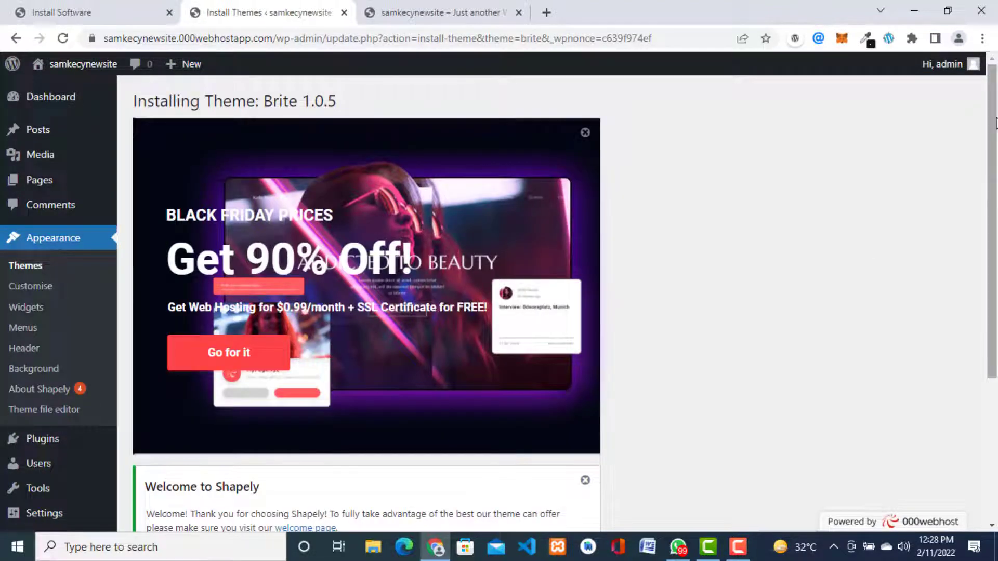
scroll(994, 122, down, 1)
scroll(994, 123, up, 1)
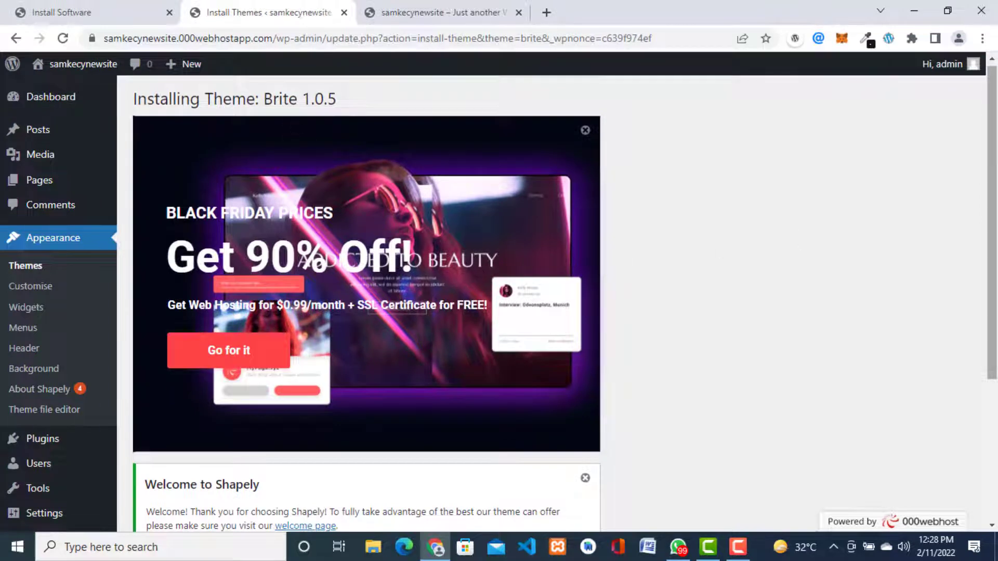
drag(996, 177, 994, 312)
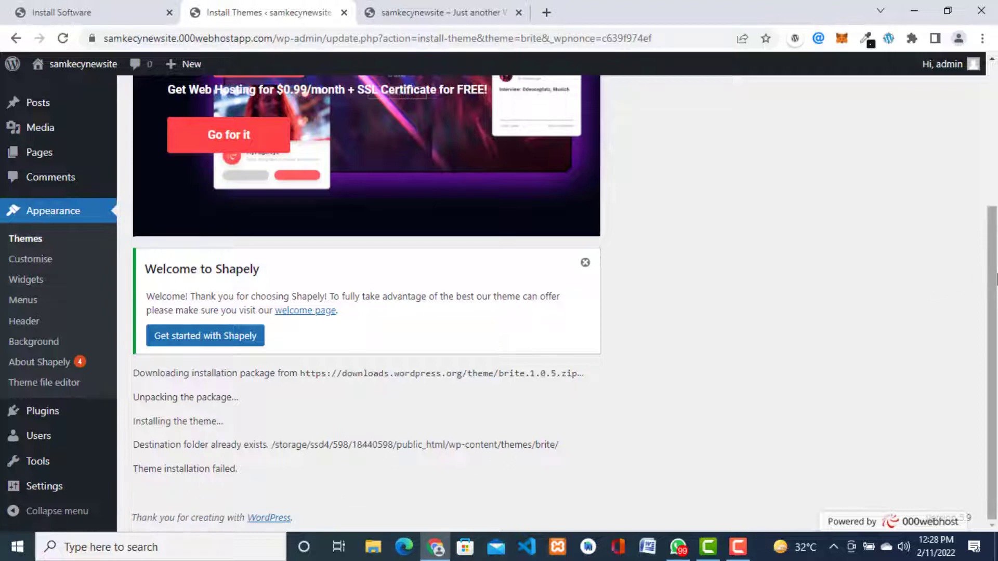
drag(992, 308, 988, 347)
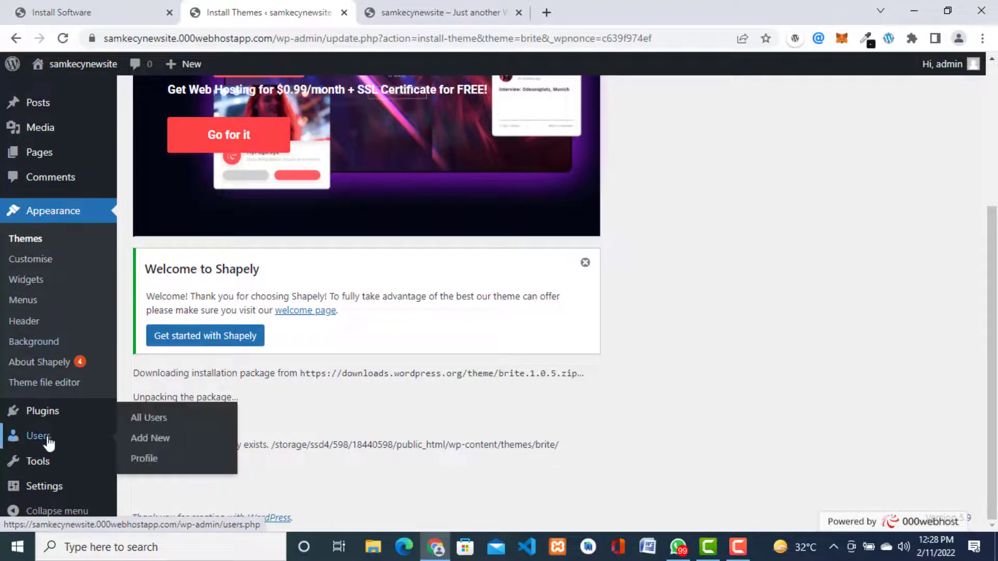
Step: Activate the Brite theme from the installed themes list
click(29, 240)
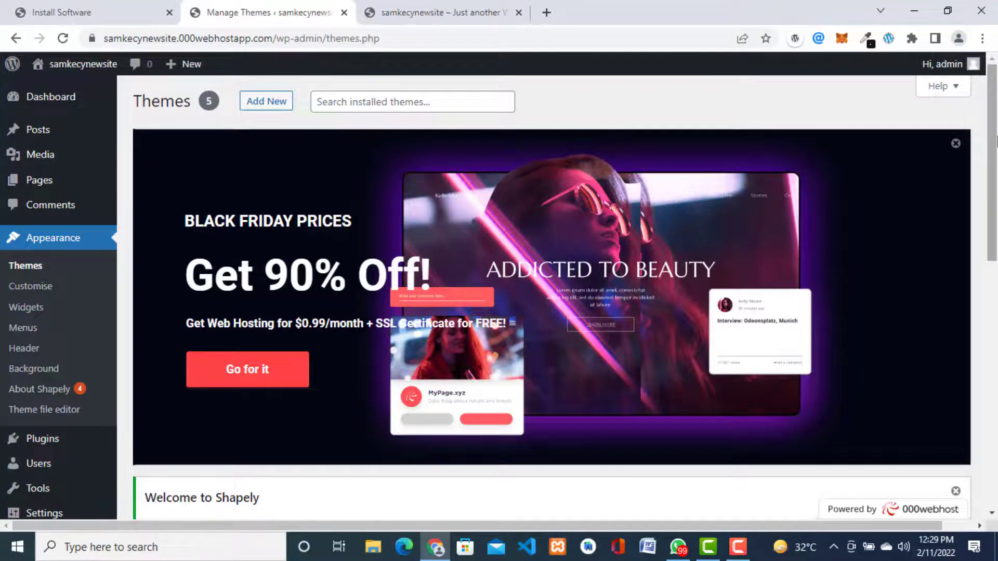
drag(995, 139, 985, 335)
mouse_move(639, 309)
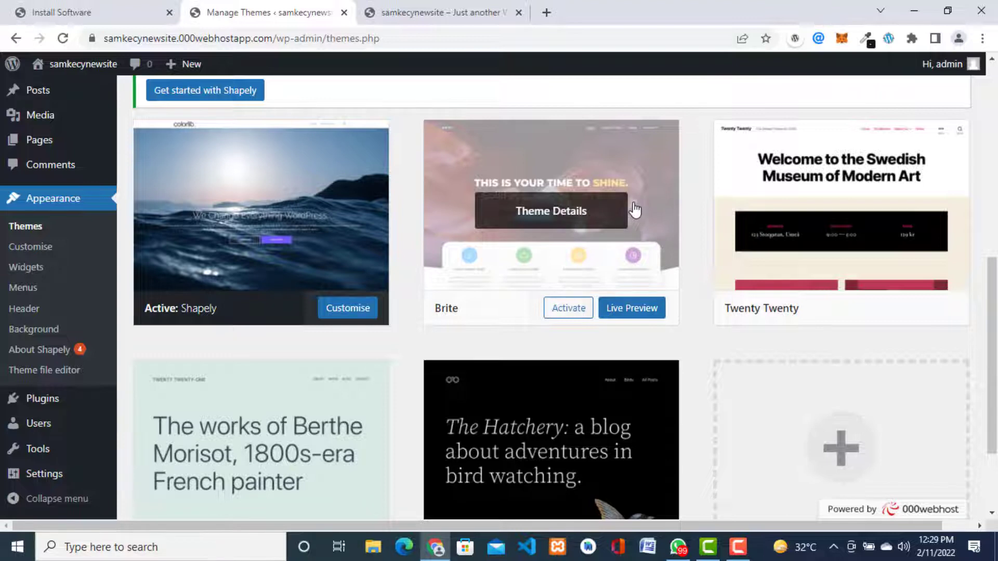
click(567, 317)
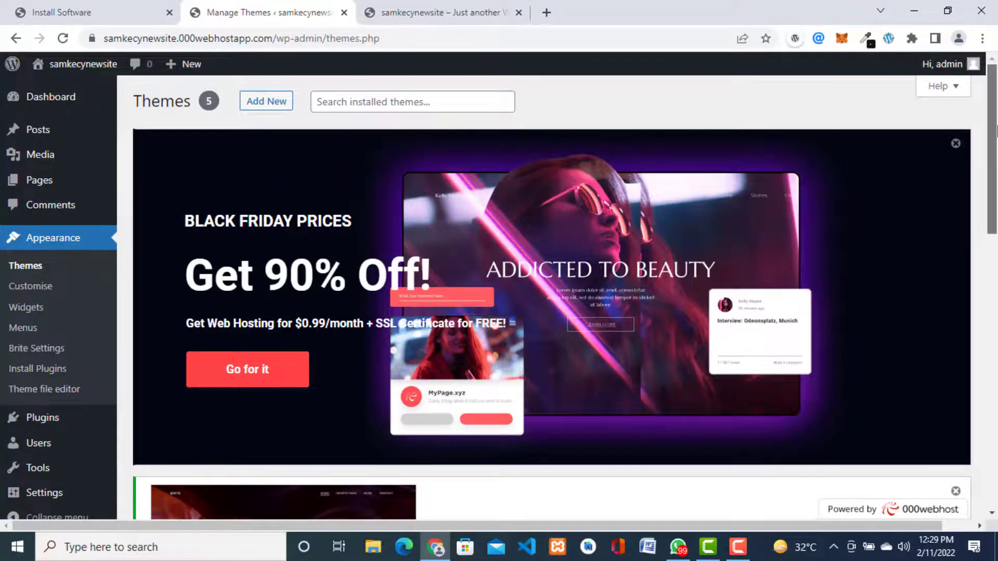
scroll(997, 133, down, 6)
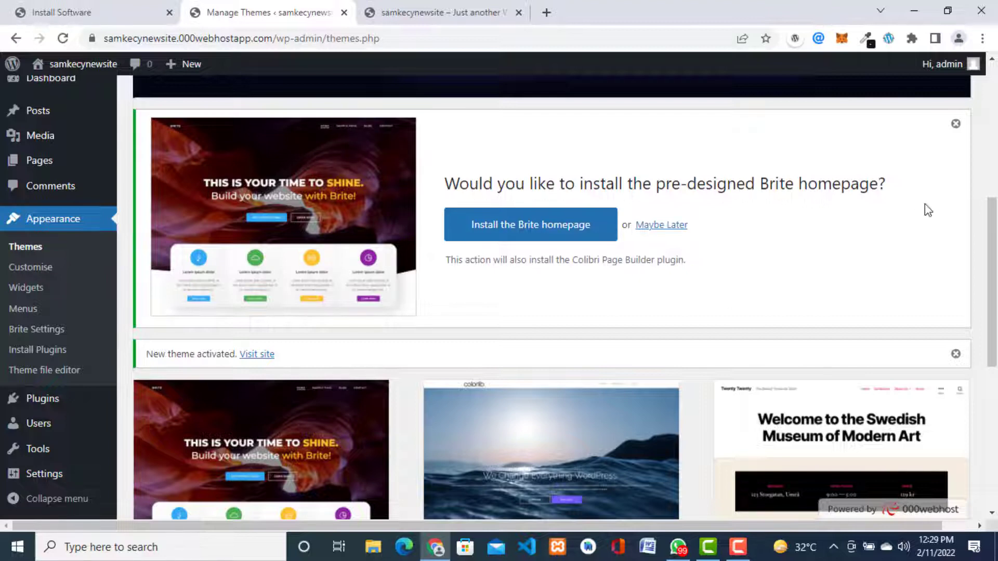
Step: View the empty Installed Plugins list, then browse the Appearance, Tools, Settings and Posts menus
drag(992, 241, 996, 313)
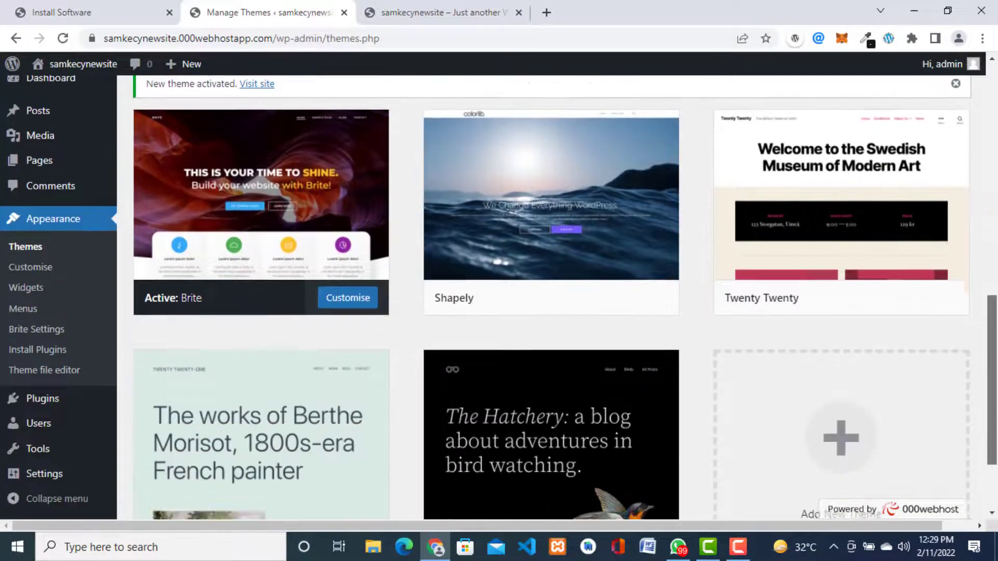
mouse_move(38, 409)
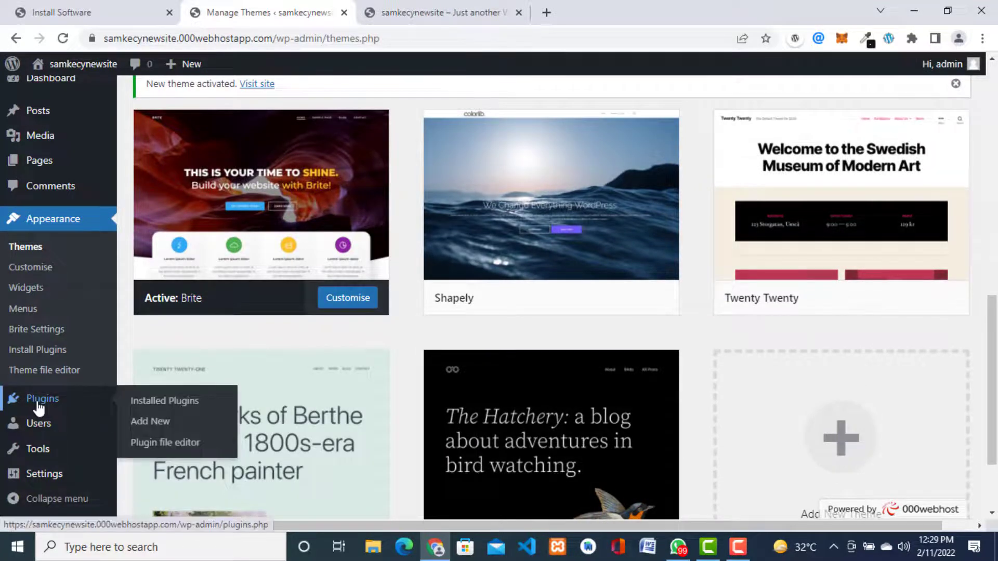
click(164, 411)
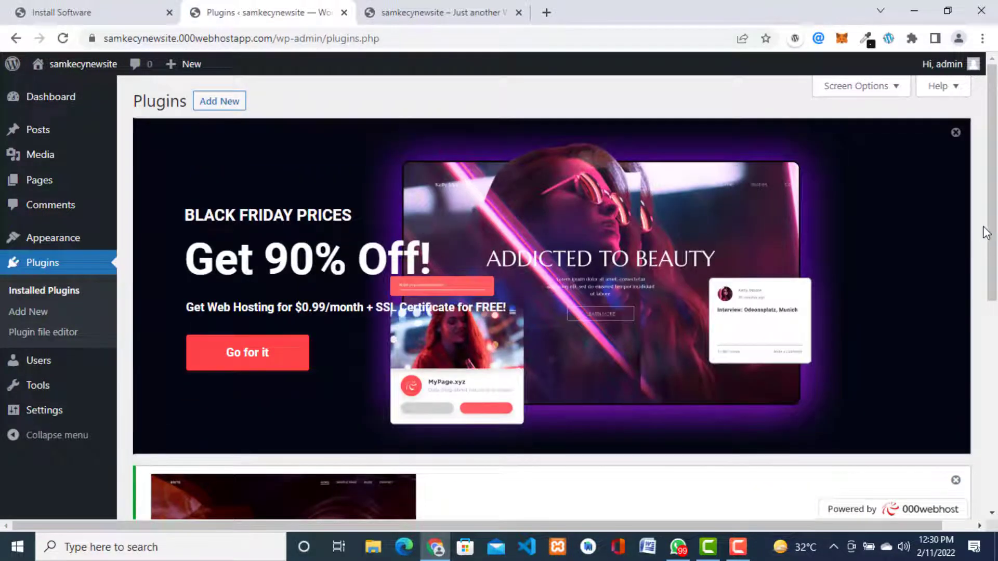
drag(986, 233, 992, 441)
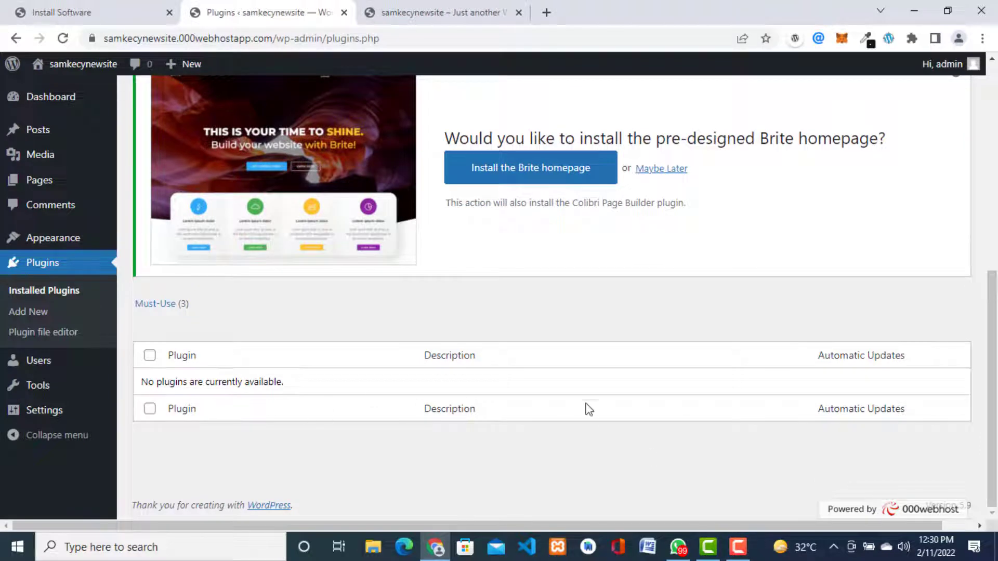
drag(991, 296, 991, 91)
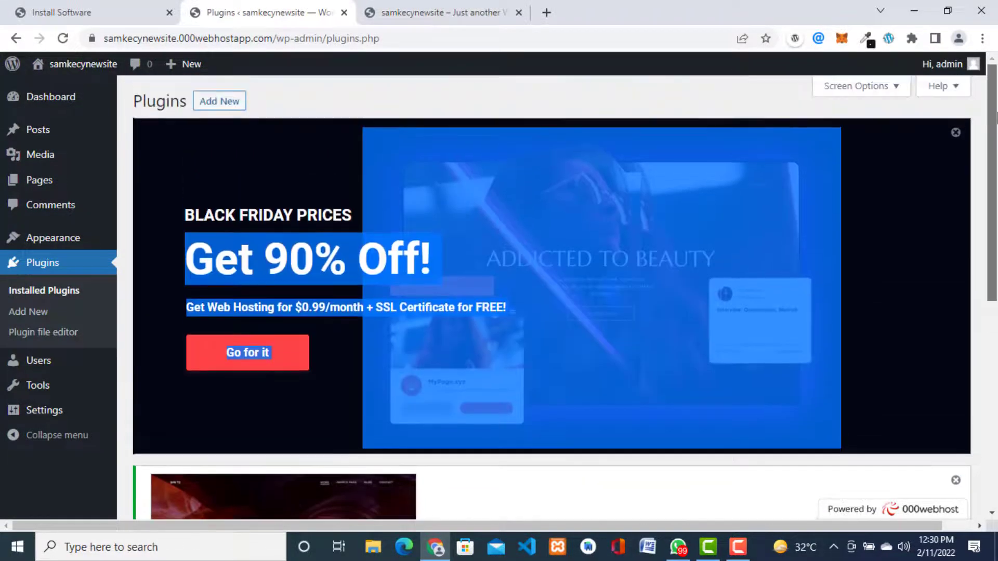
mouse_move(58, 240)
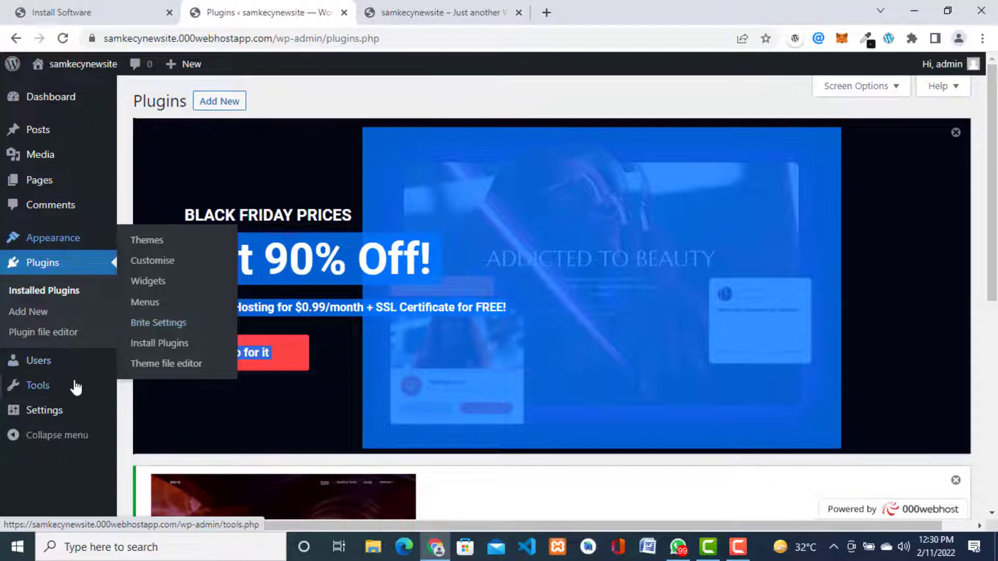
mouse_move(37, 391)
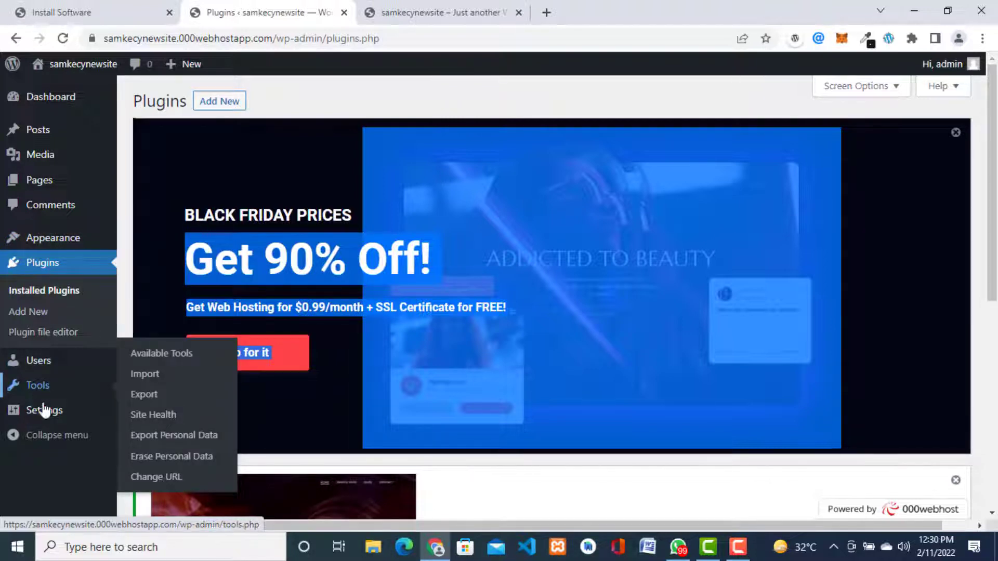
mouse_move(47, 421)
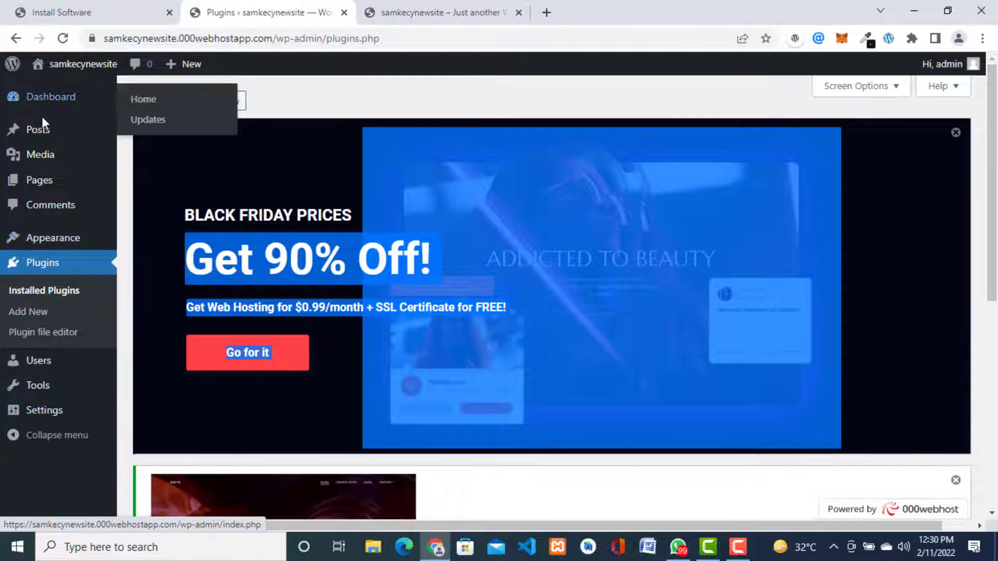
mouse_move(32, 125)
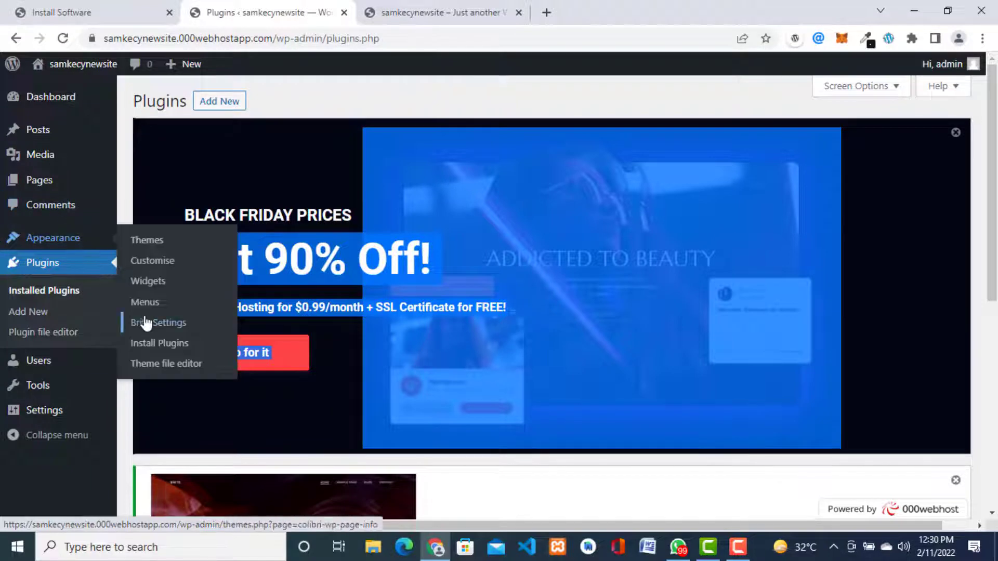
Step: In Brite Settings, install Colibri Page Builder and start installing Forminator
click(164, 330)
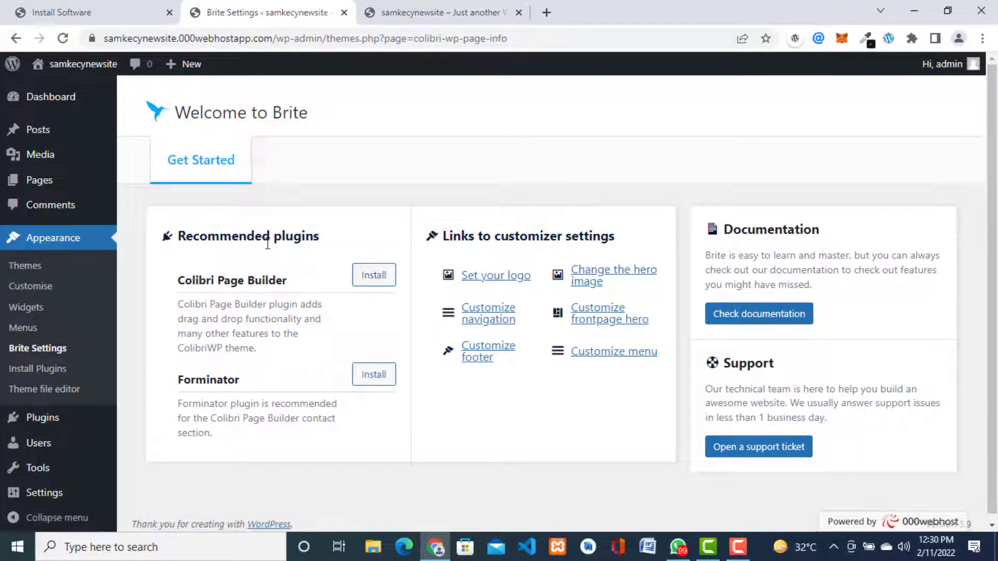
click(373, 275)
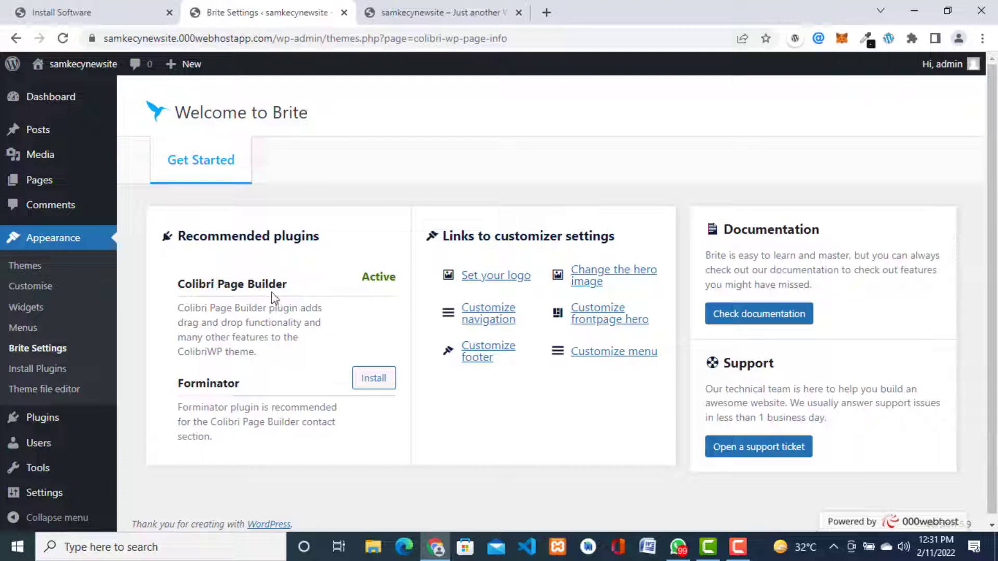
click(381, 381)
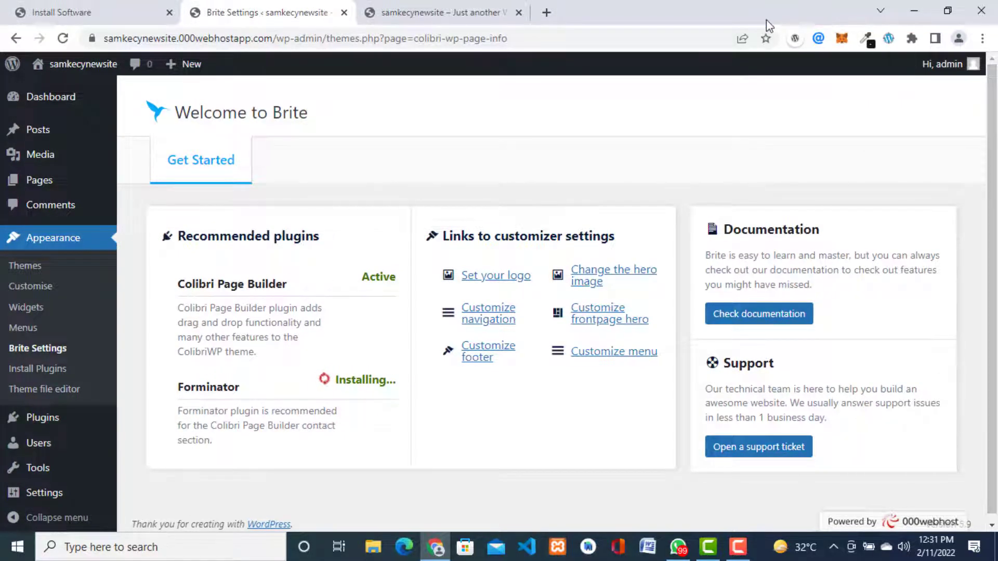
Step: Reload the live site to see the Colibri front page, then return to Brite Settings
click(423, 14)
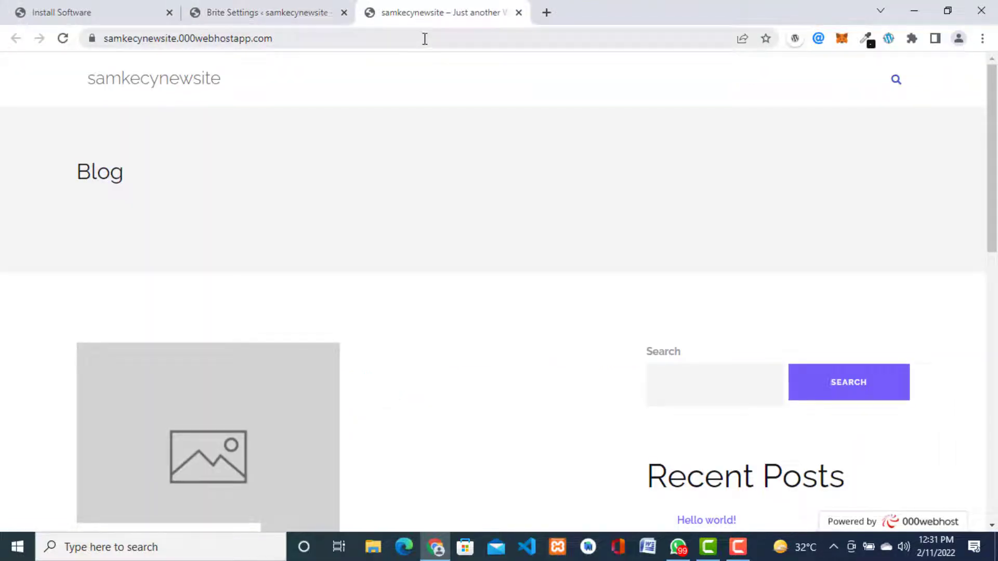
click(425, 39)
key(Return)
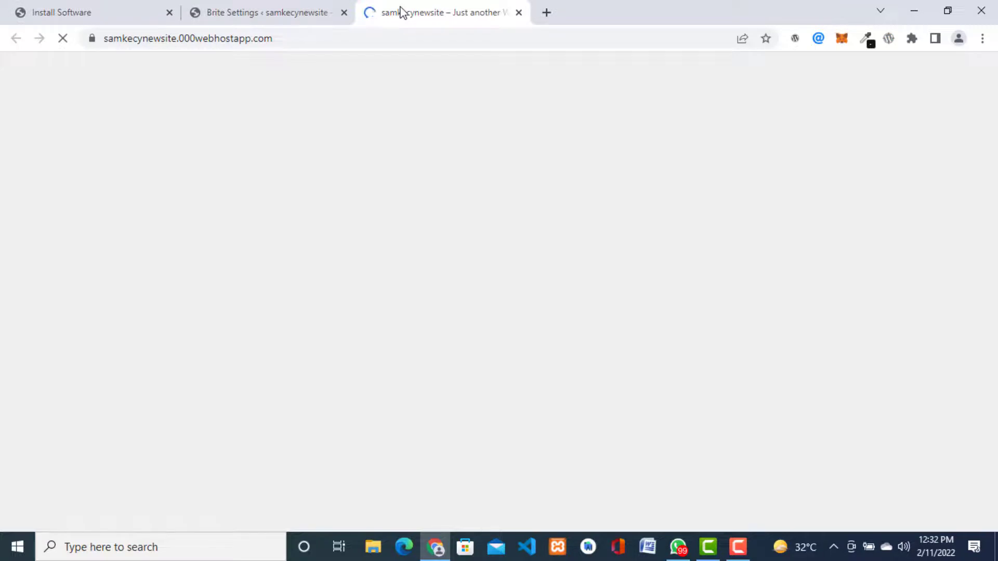
click(278, 15)
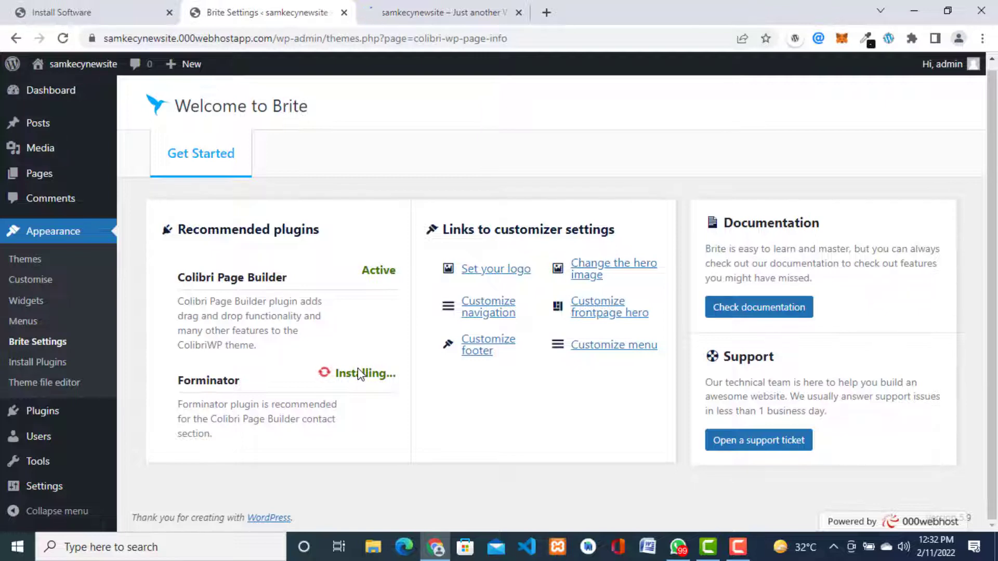
click(434, 14)
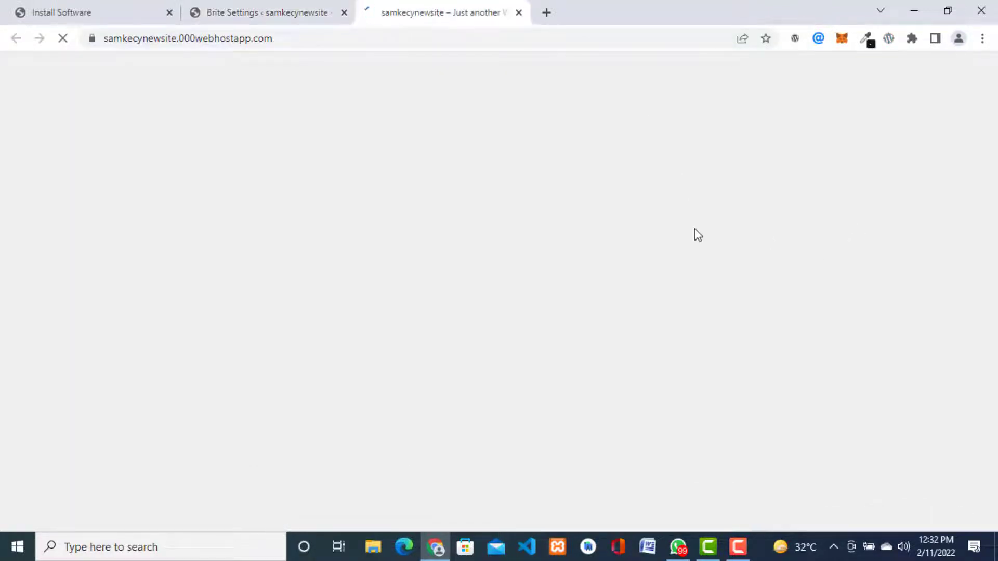
click(268, 15)
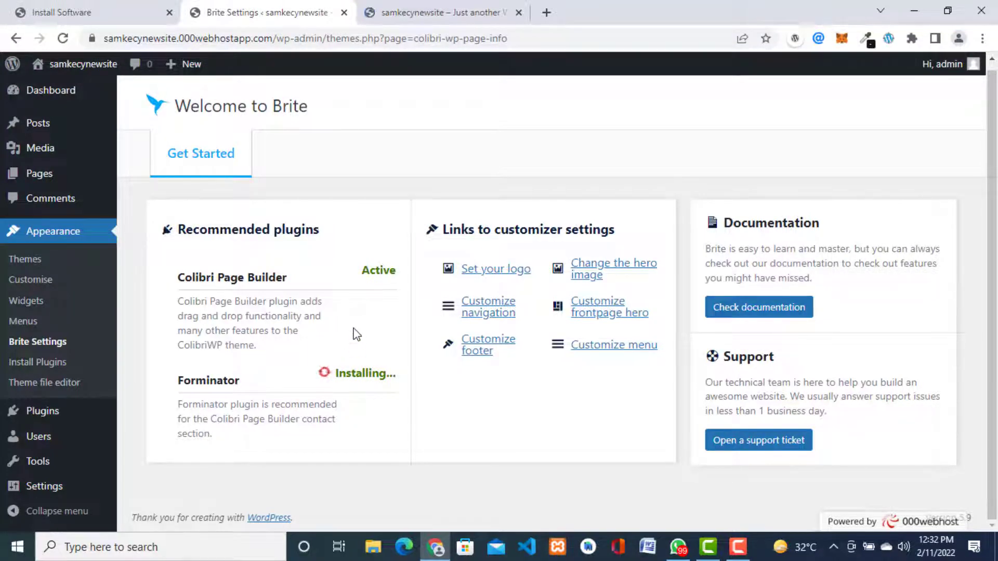
click(440, 15)
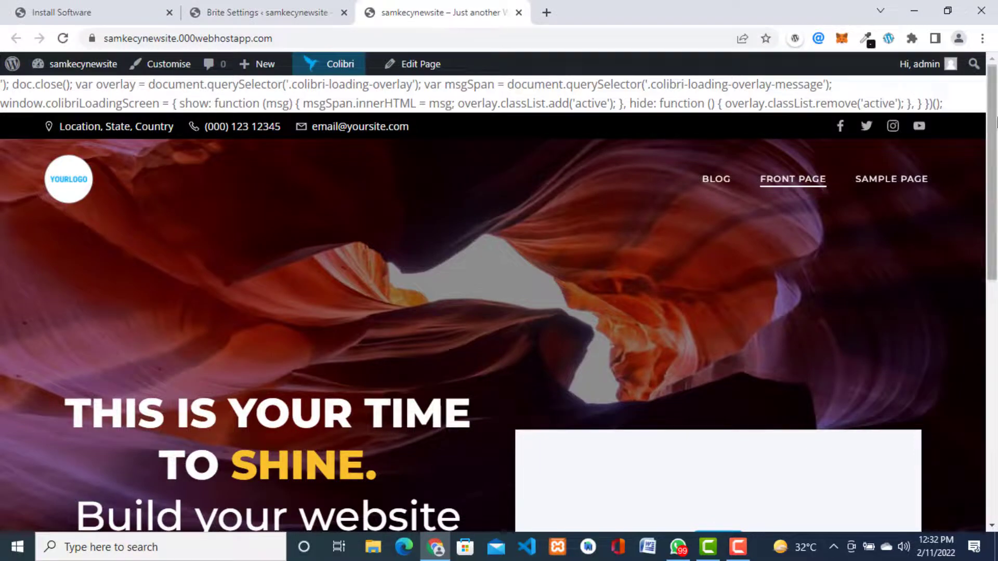
drag(996, 196, 997, 153)
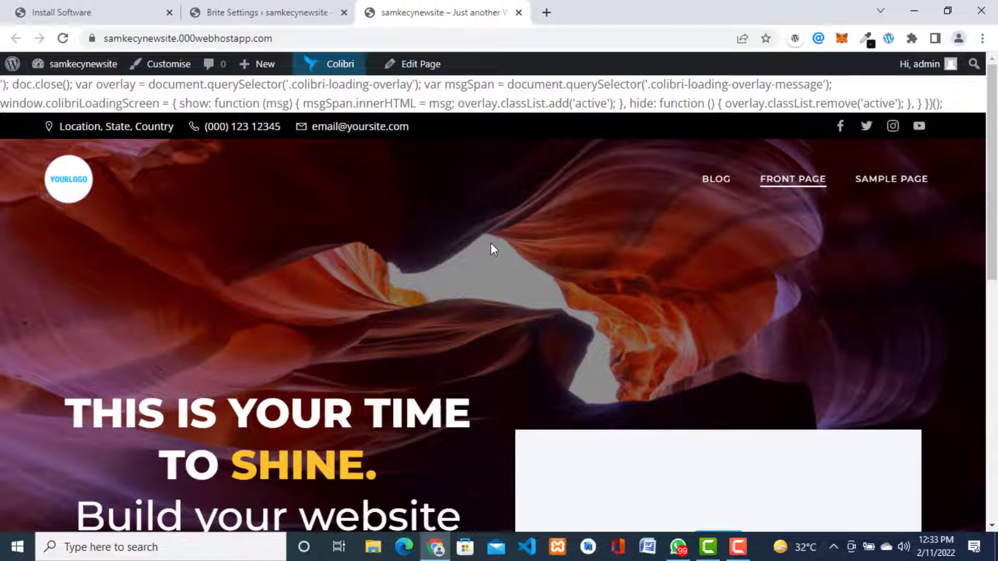
click(265, 11)
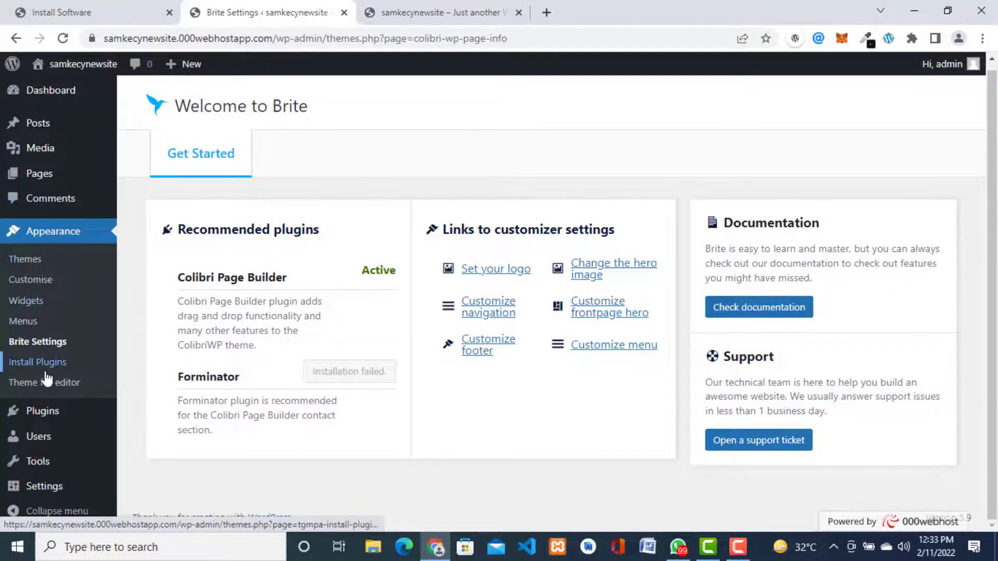
Step: Reload Brite Settings and activate the Forminator plugin
click(33, 344)
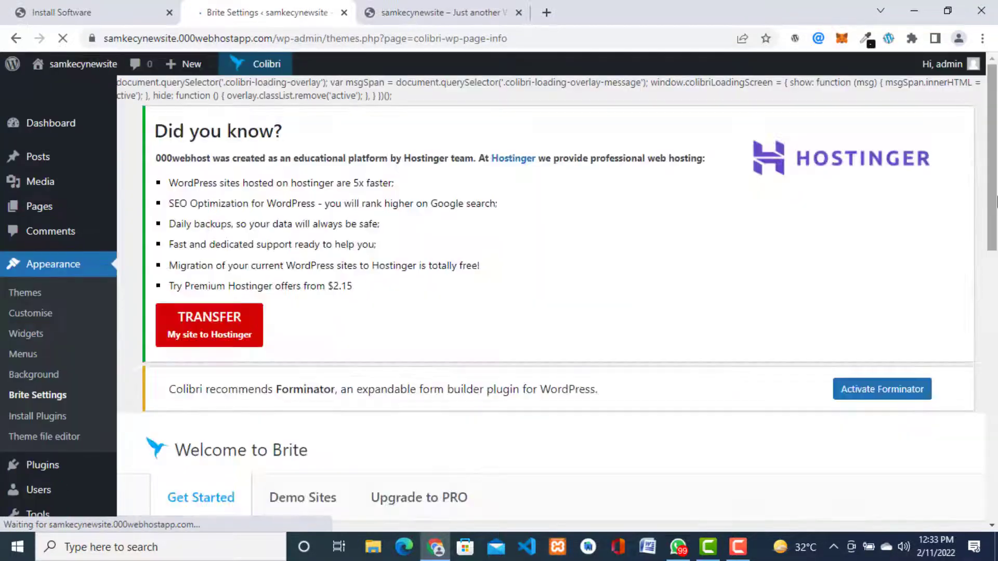
drag(996, 183, 994, 364)
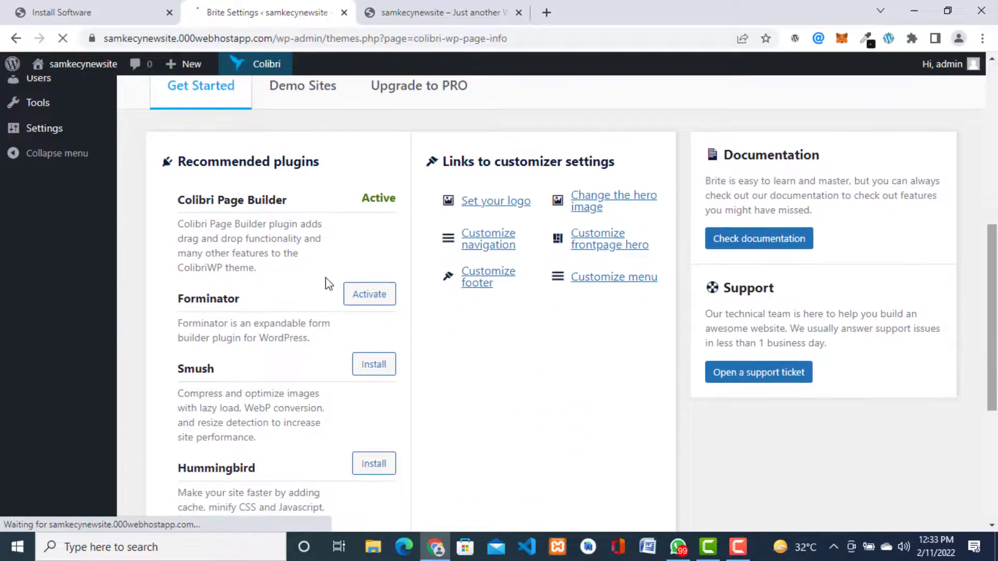
click(369, 295)
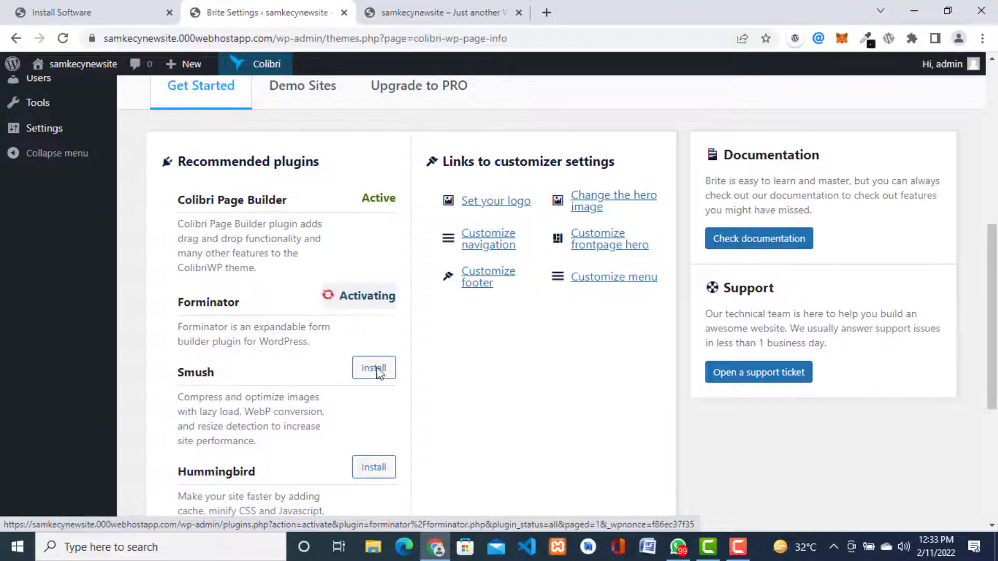
scroll(384, 385, down, 5)
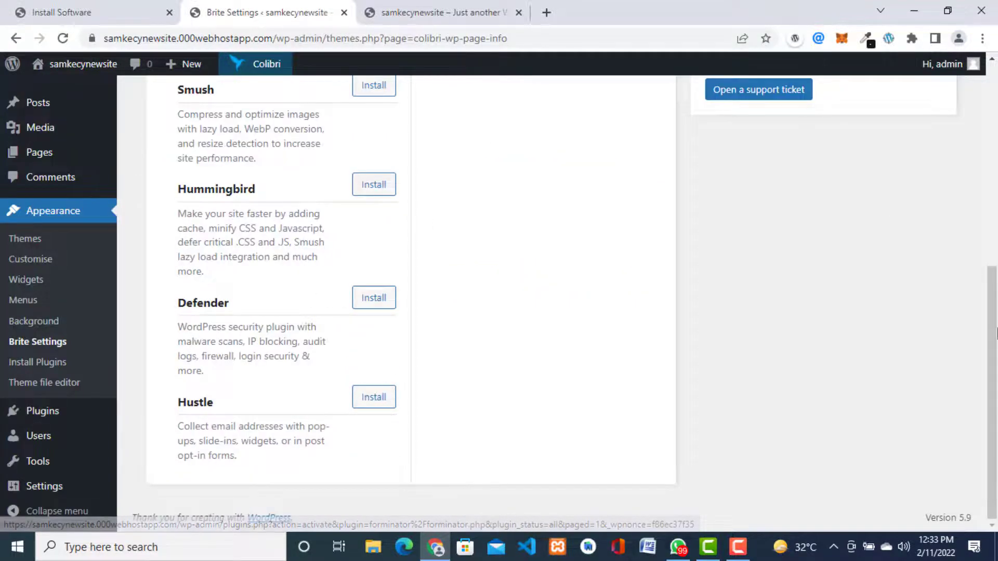
scroll(605, 257, up, 3)
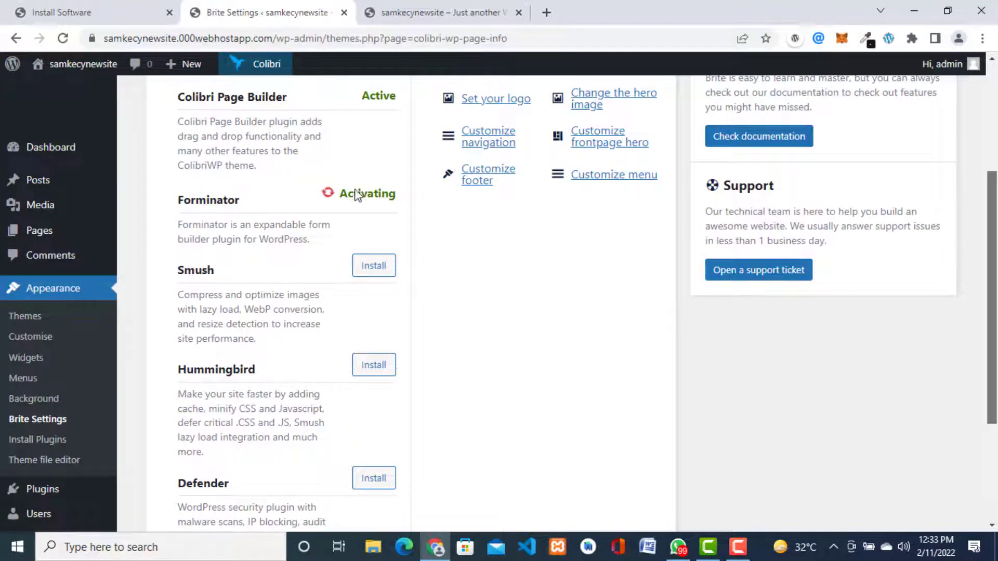
Step: Install the Smush, Hummingbird, Defender and Hustle plugins; Hustle fails
click(374, 267)
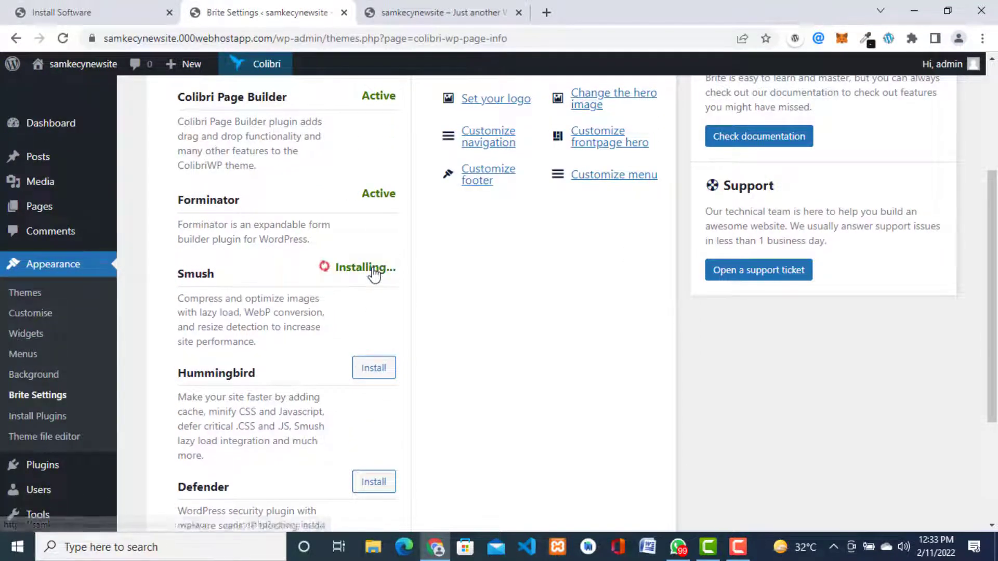
click(374, 371)
click(373, 487)
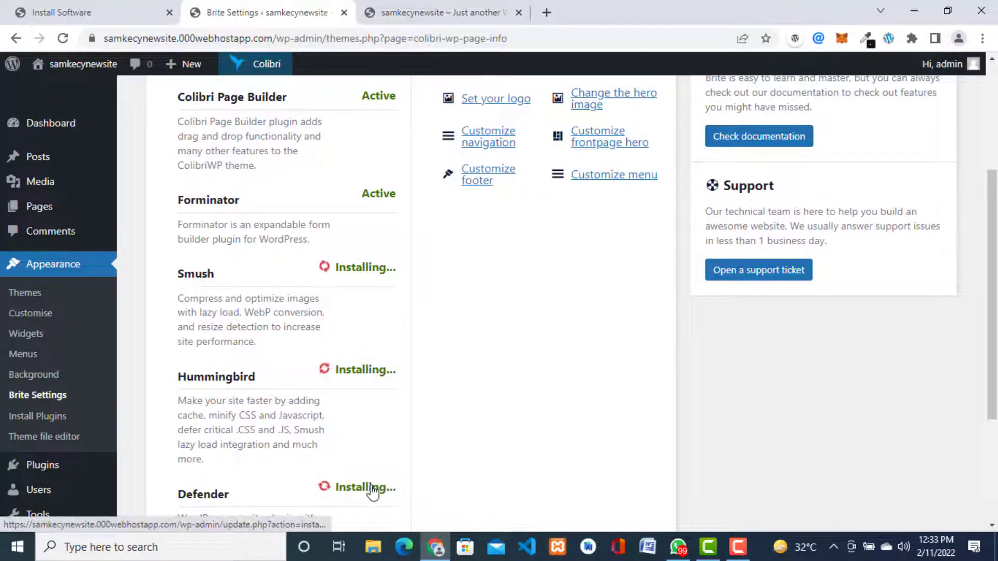
scroll(993, 430, down, 4)
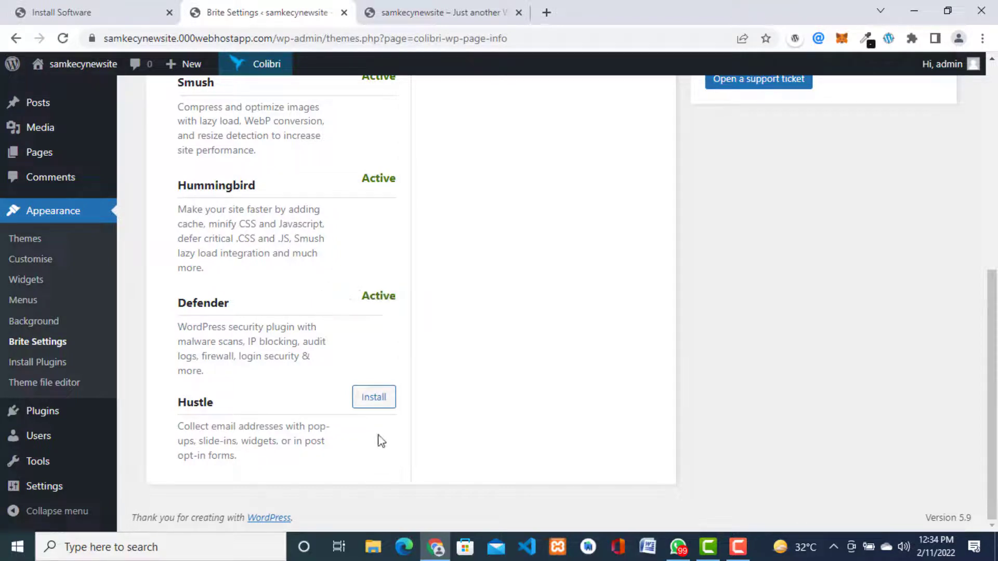
click(374, 398)
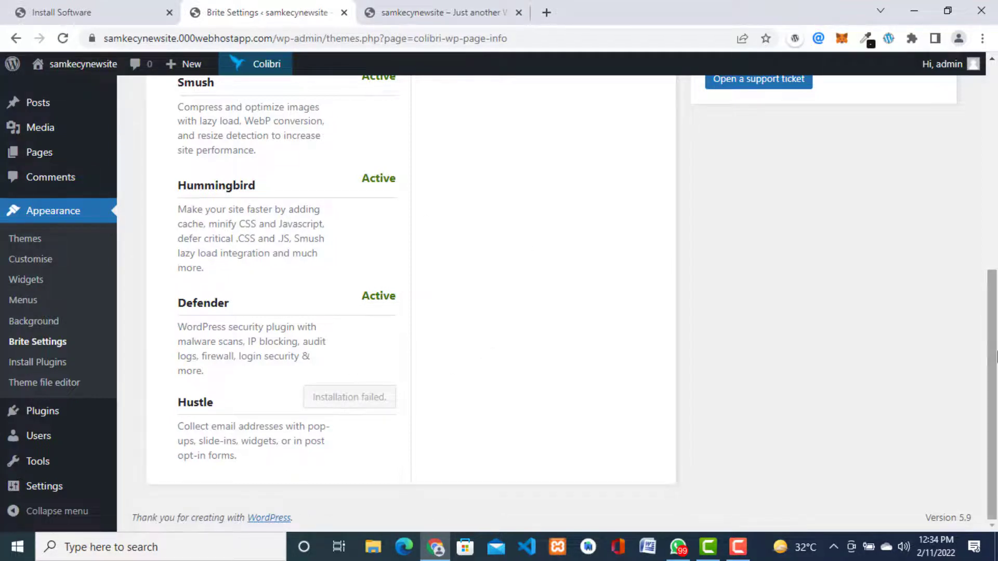
drag(996, 319, 995, 113)
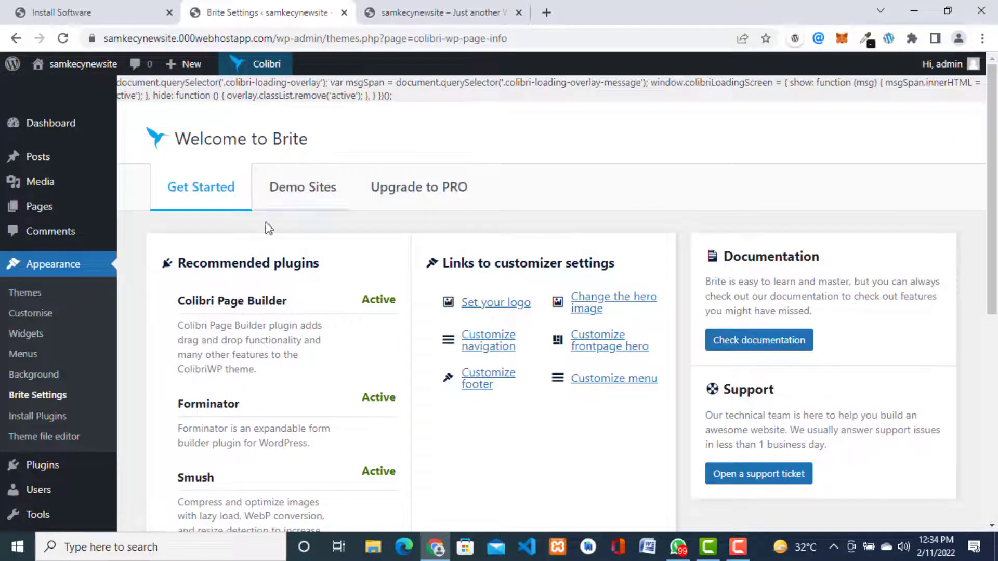
Step: Browse Brite's Demo Sites tab, listing Business I, Business II, Plumber and SEO
click(292, 196)
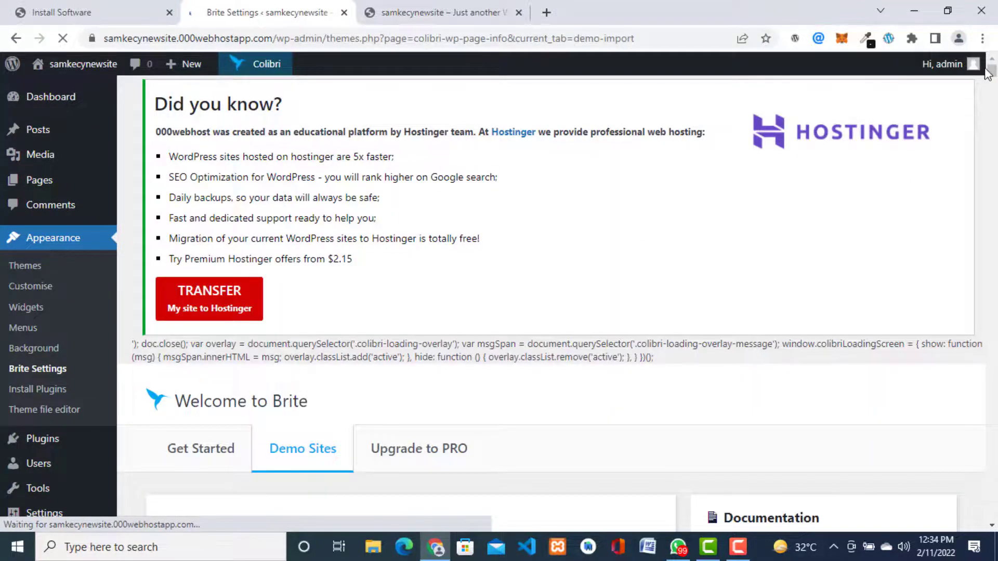
scroll(996, 72, down, 5)
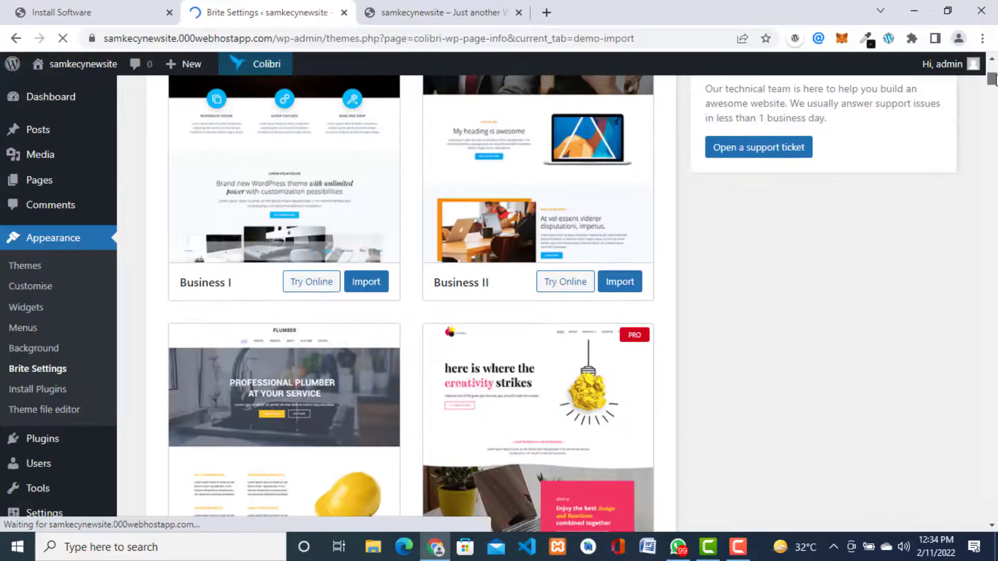
scroll(994, 78, down, 2)
scroll(994, 78, up, 4)
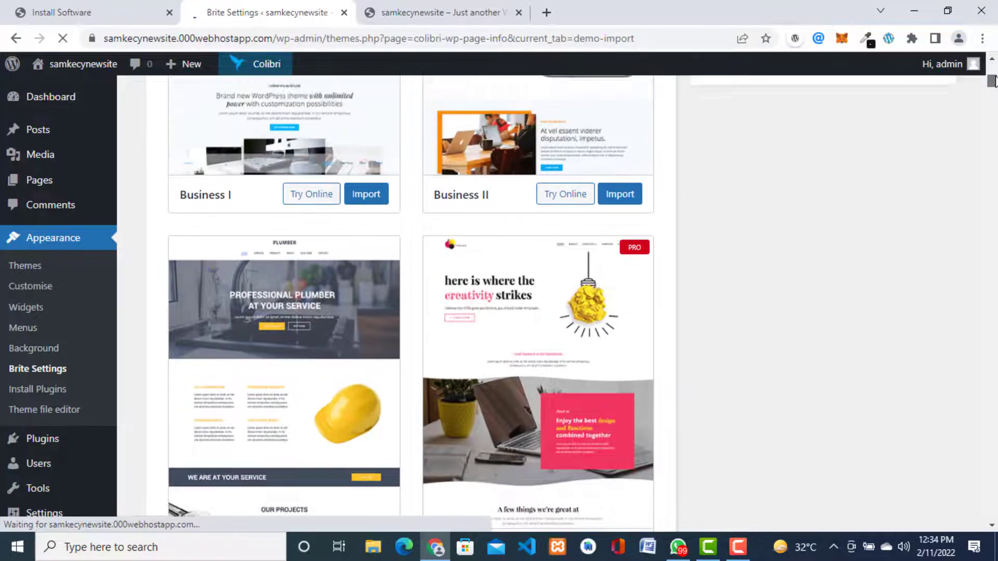
scroll(994, 78, up, 3)
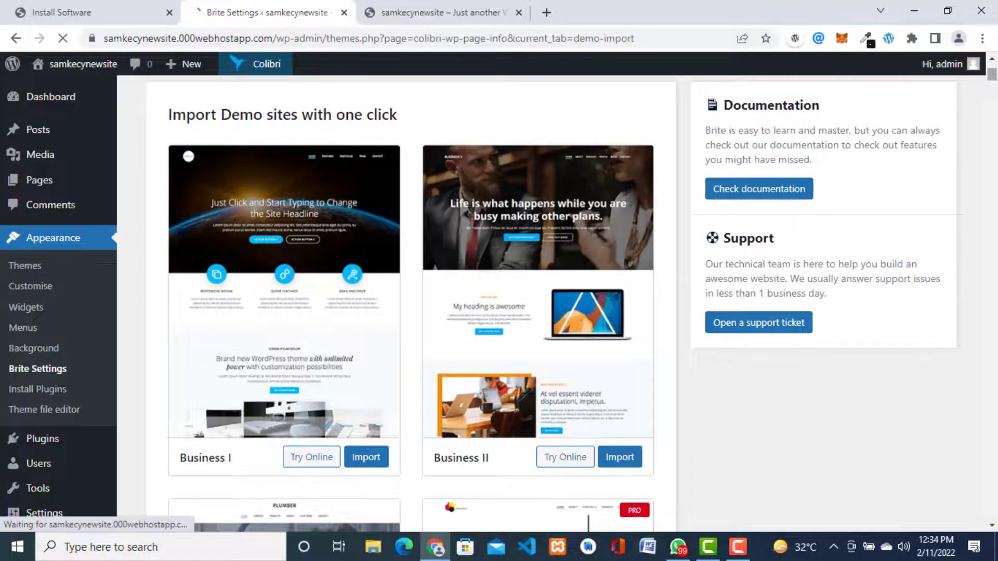
drag(993, 77, 993, 87)
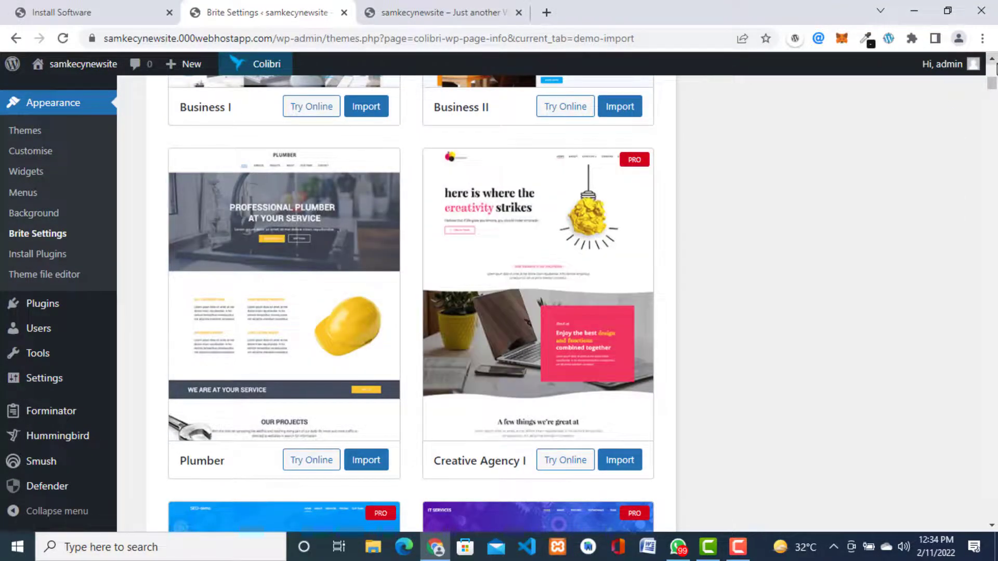
drag(994, 83, 994, 99)
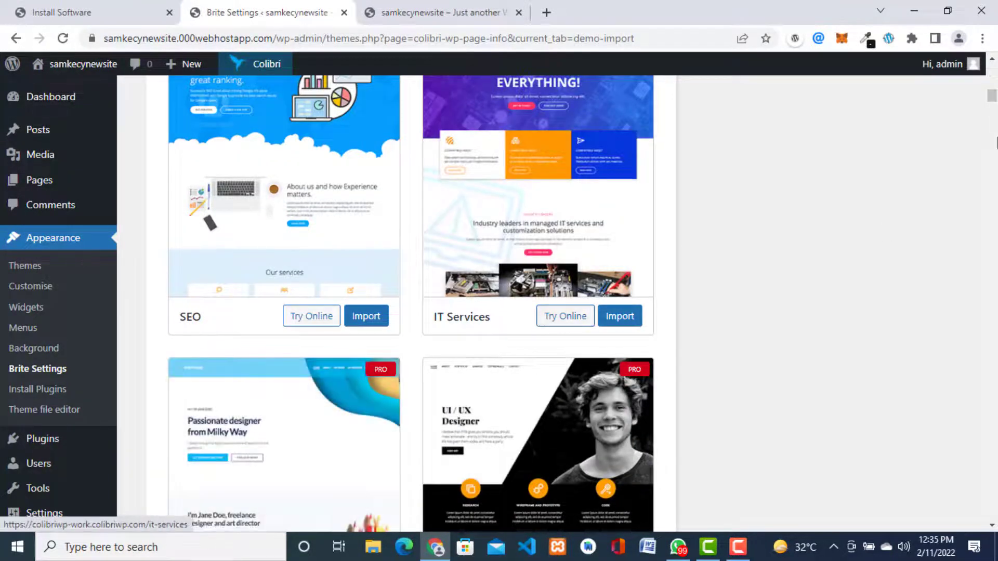
mouse_move(993, 96)
mouse_down()
mouse_move(951, 423)
mouse_move(993, 519)
mouse_move(995, 59)
mouse_move(995, 72)
mouse_up()
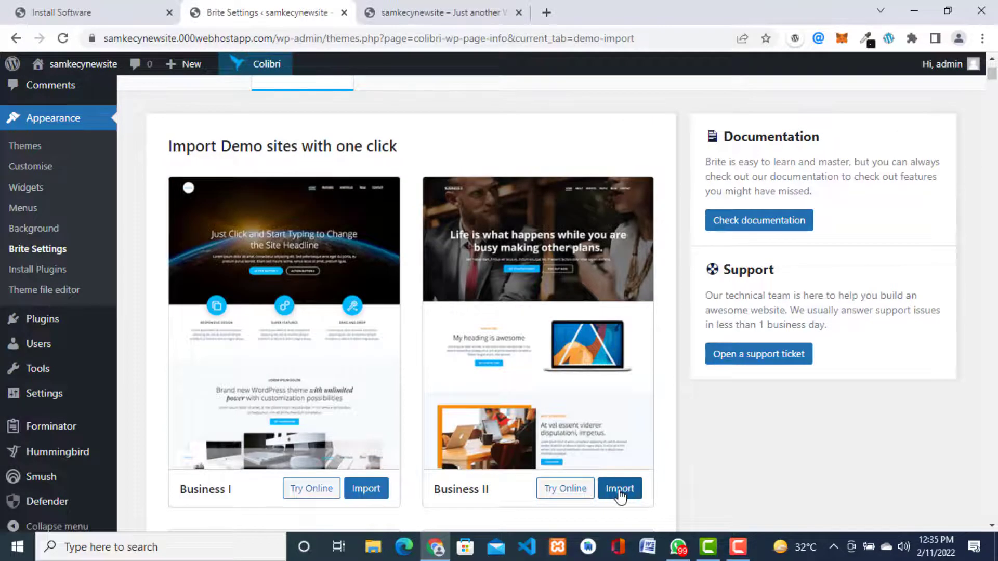
Step: Import the Business II demo, then bring the live site's tab to the front
click(620, 491)
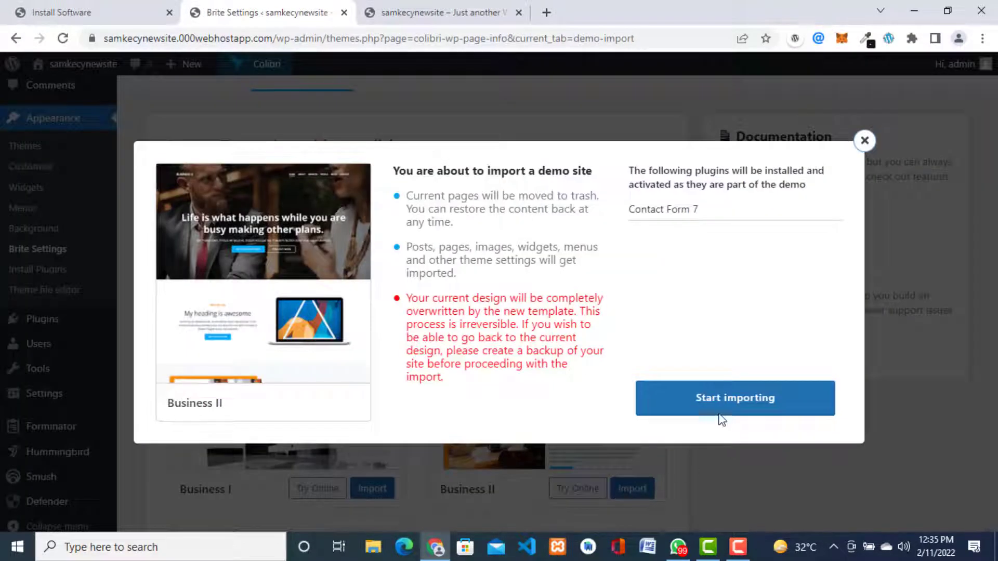
click(725, 399)
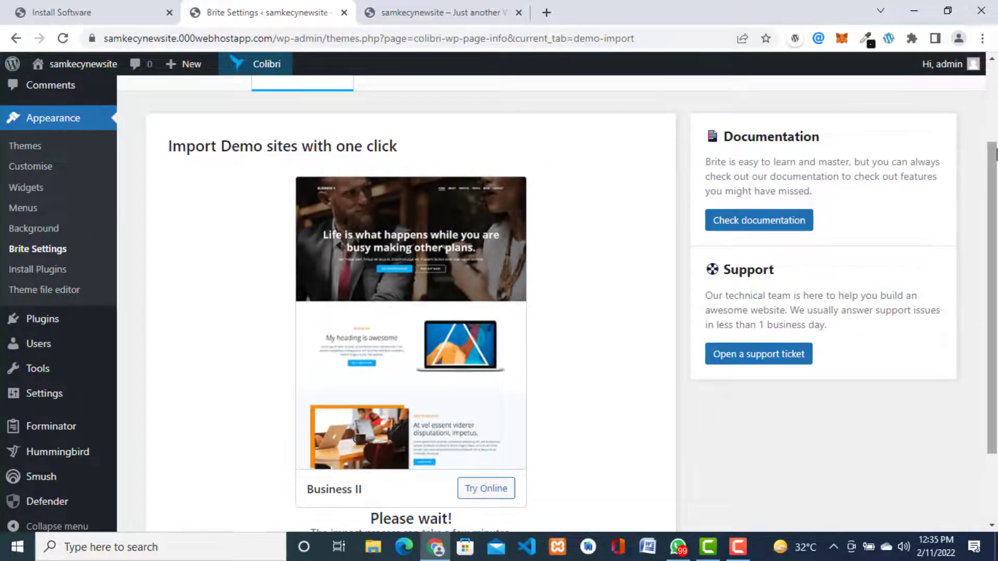
scroll(547, 410, down, 2)
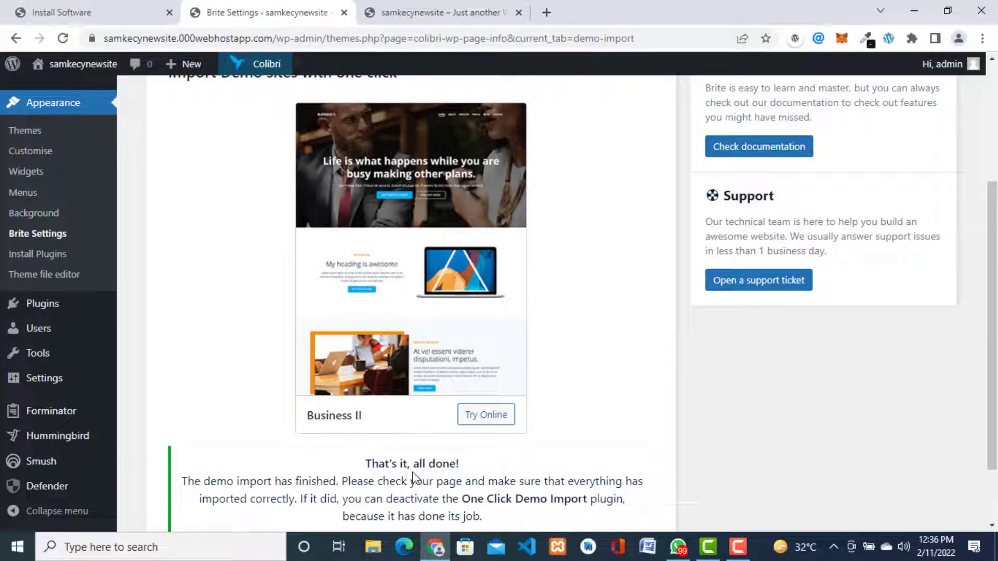
click(442, 14)
Step: Reload the live site and scroll through the imported Business II home page and back up
click(448, 35)
key(Return)
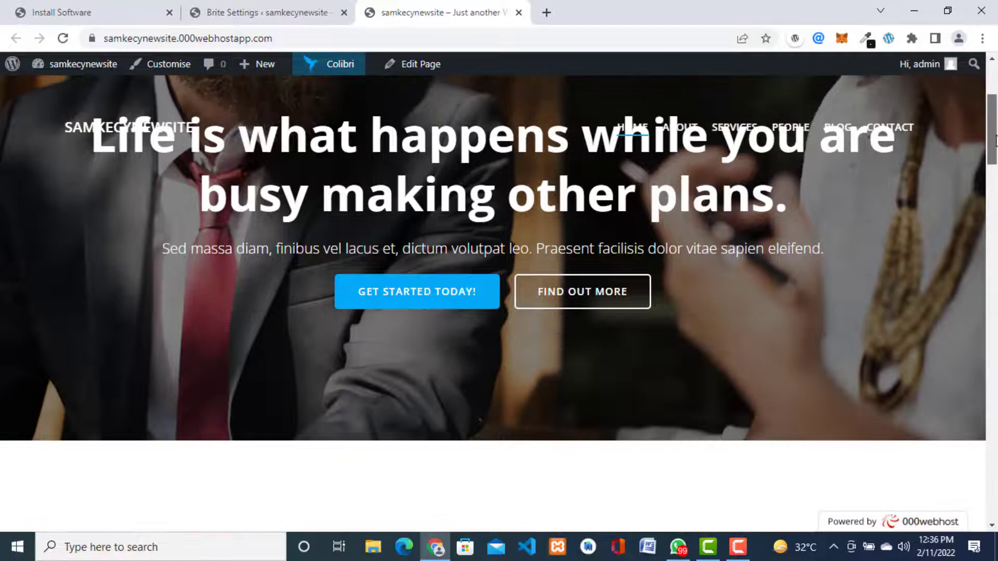
drag(993, 115, 996, 548)
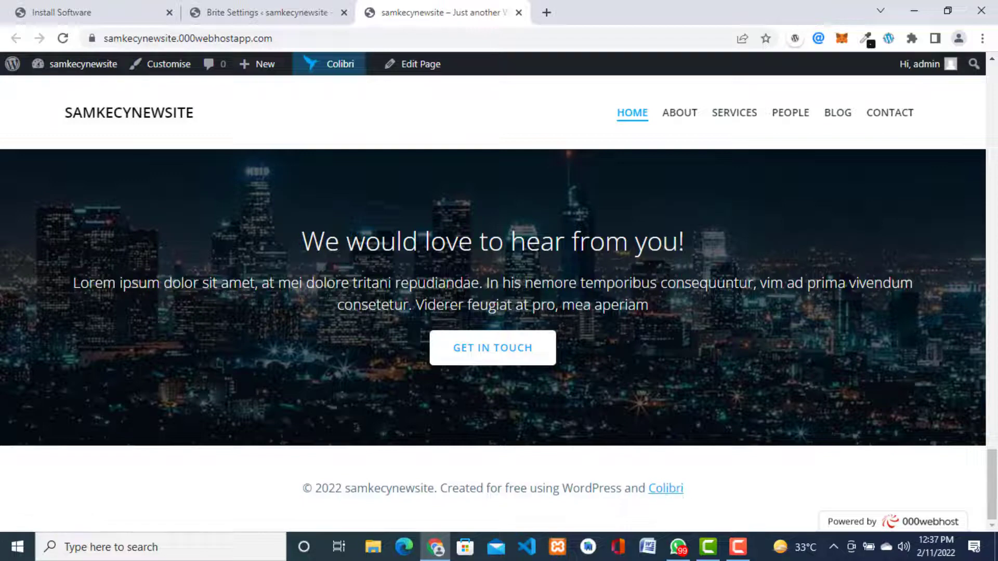
scroll(626, 206, down, 5)
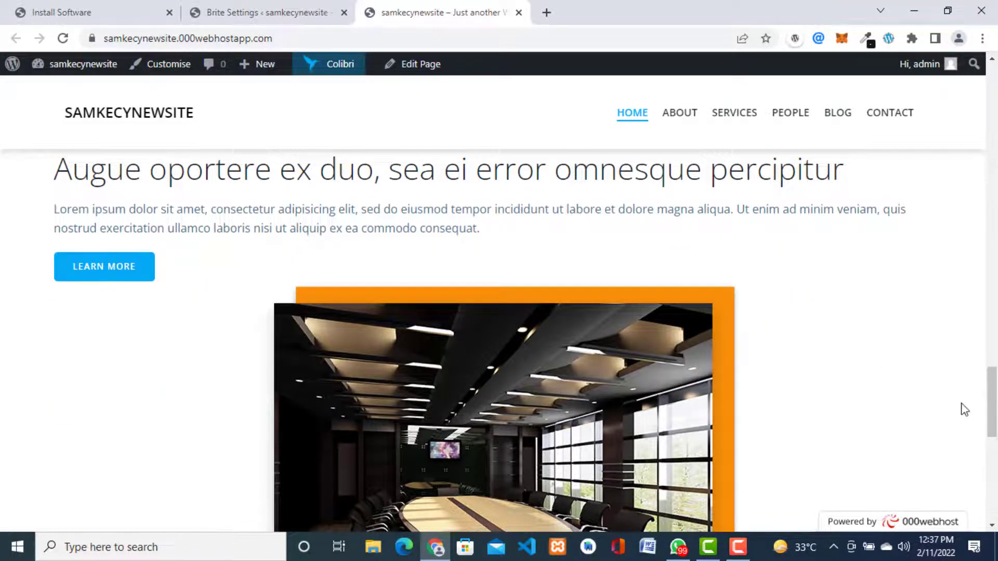
drag(992, 402, 995, 88)
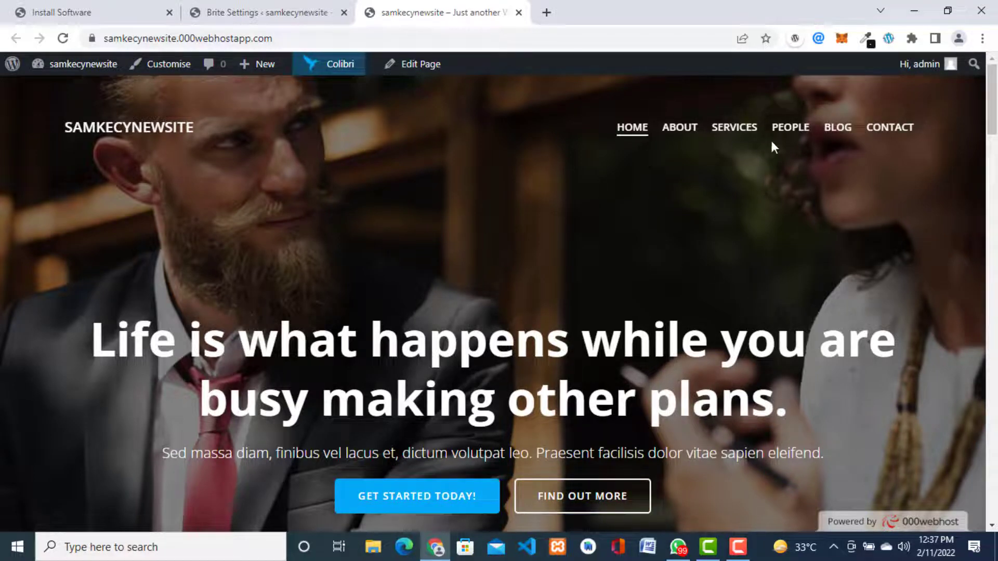
Step: View the site's Services page, scrolling down and back up
click(733, 136)
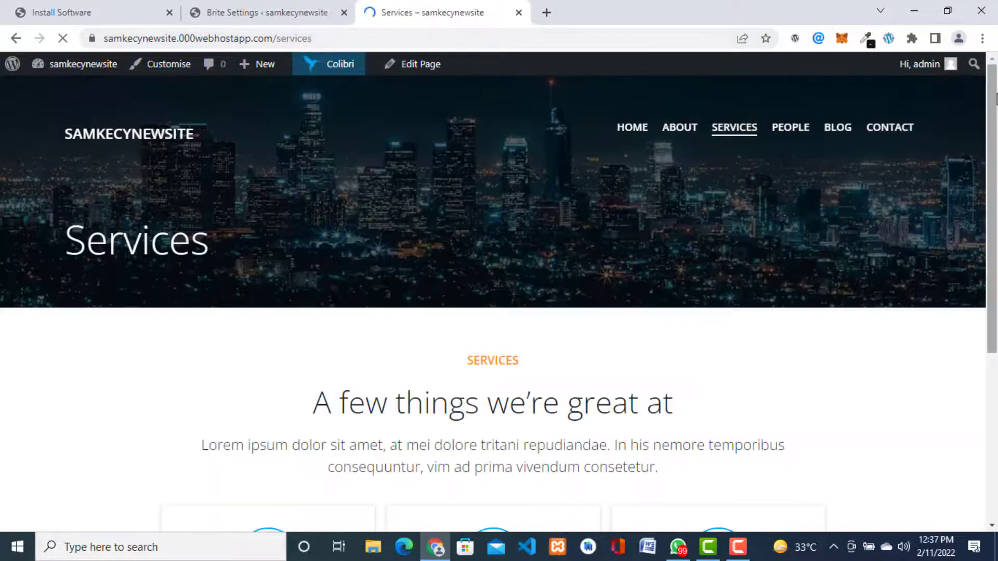
drag(996, 101, 997, 172)
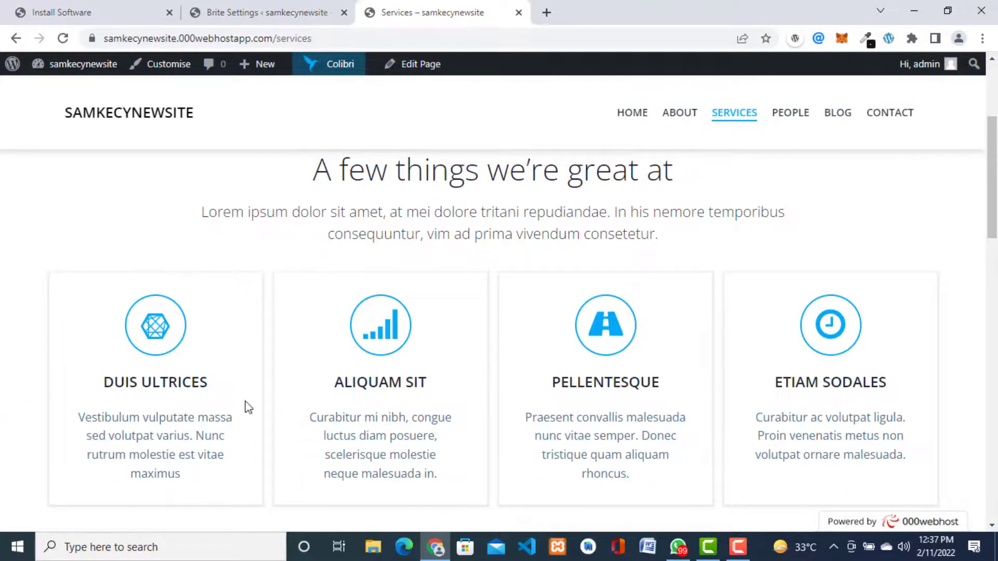
drag(997, 167, 997, 44)
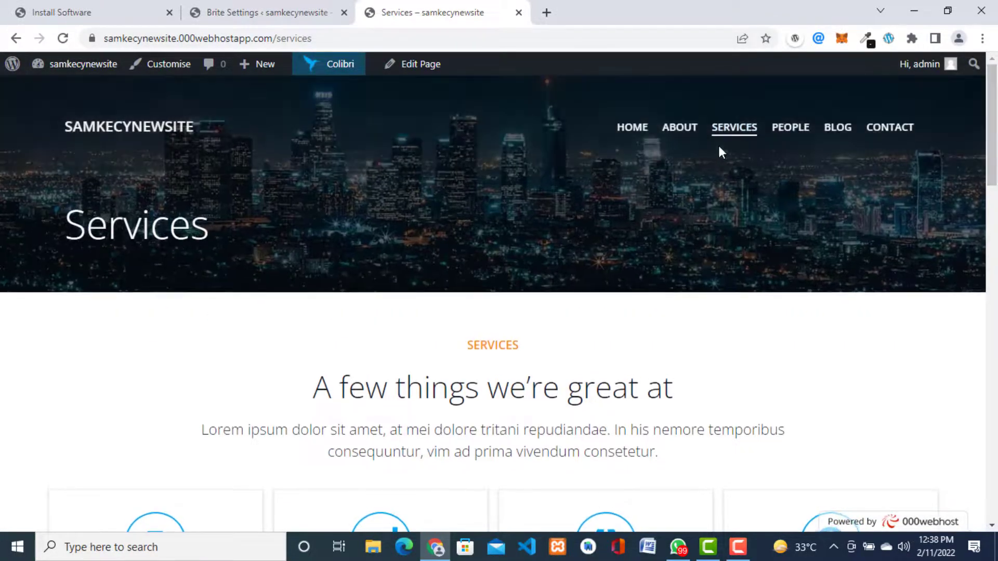
Step: Open the People page and browse the Our Awesome Team grid
click(788, 134)
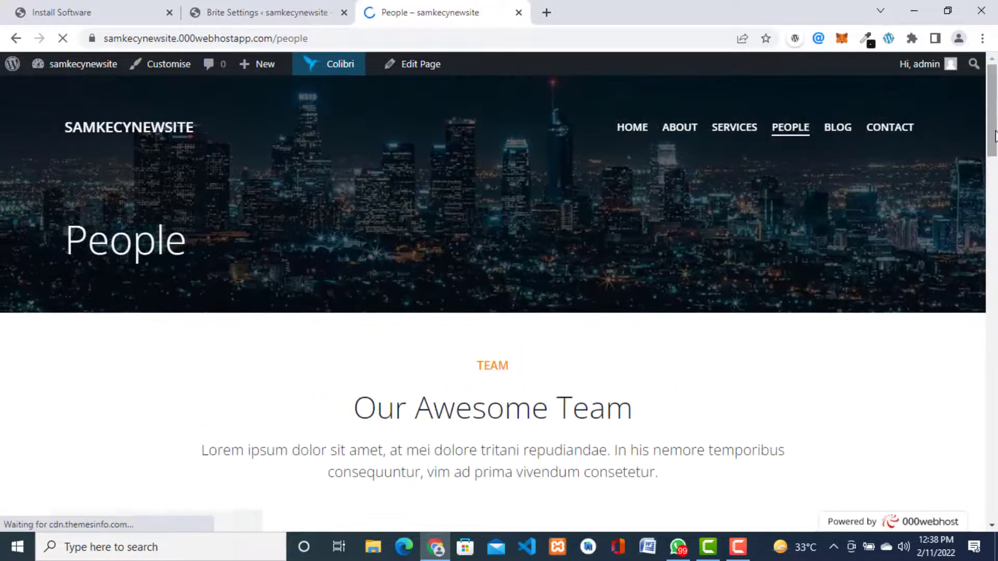
drag(994, 150, 997, 268)
scroll(996, 268, up, 10)
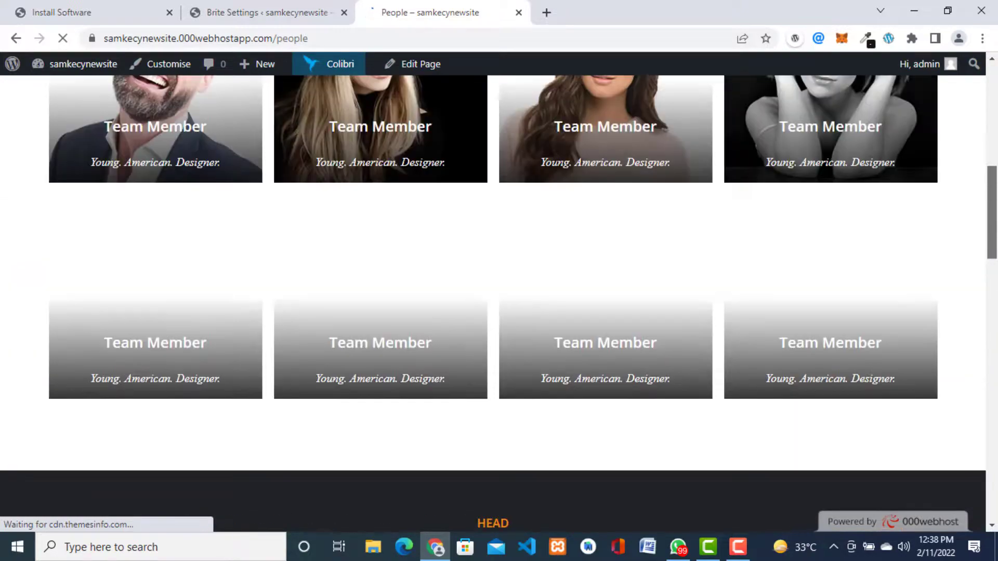
scroll(994, 233, down, 1)
scroll(995, 233, down, 10)
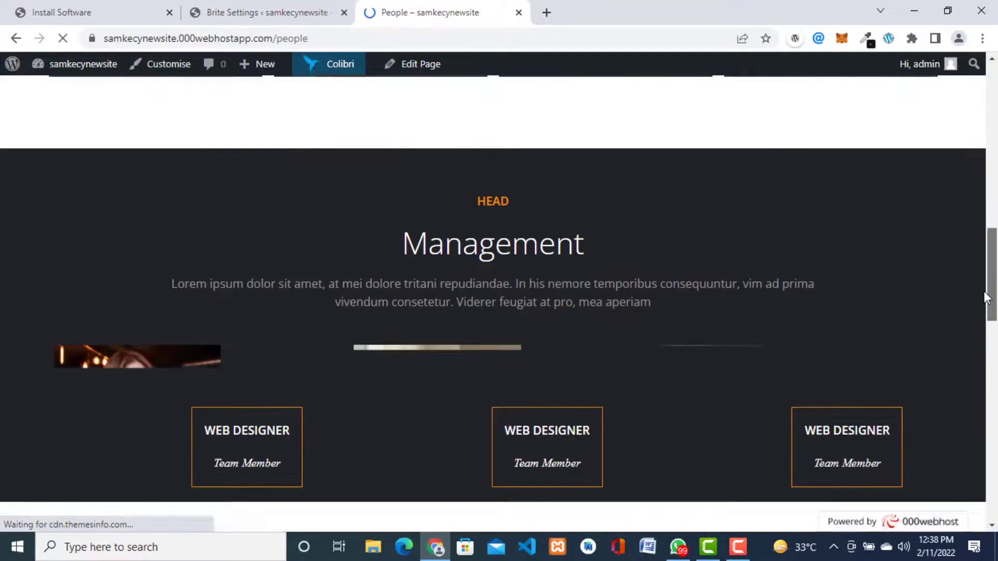
scroll(995, 233, up, 8)
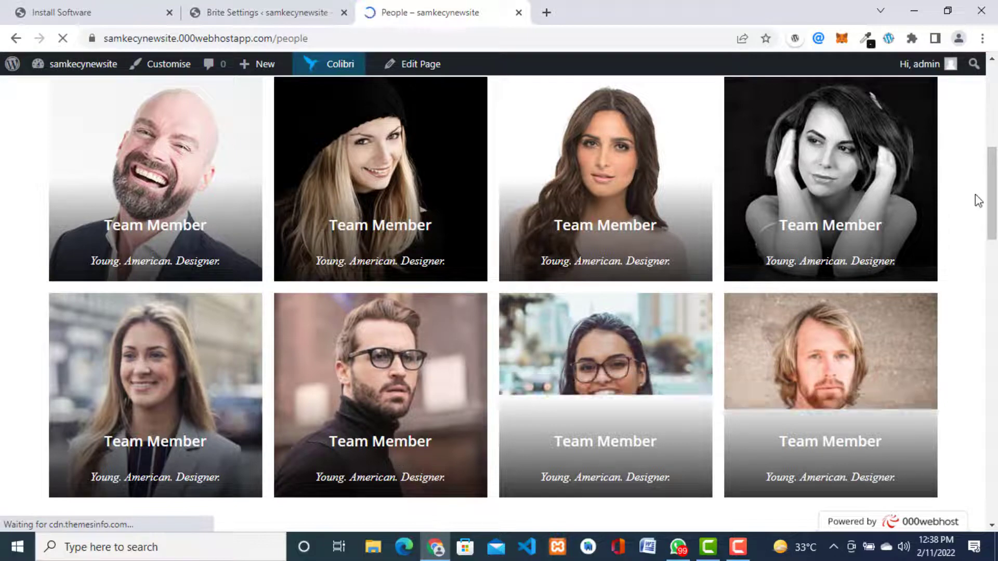
drag(997, 197, 997, 149)
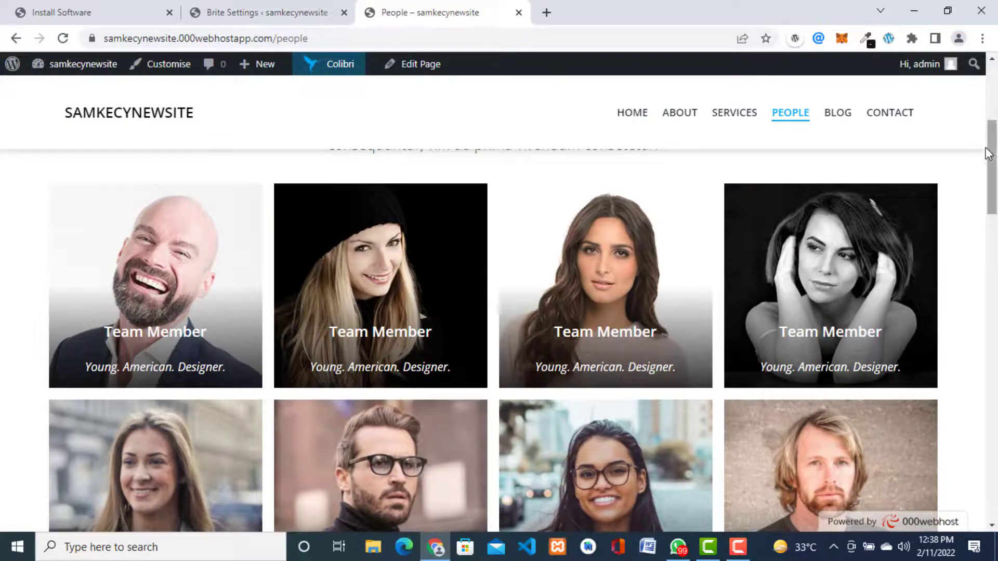
scroll(857, 127, up, 6)
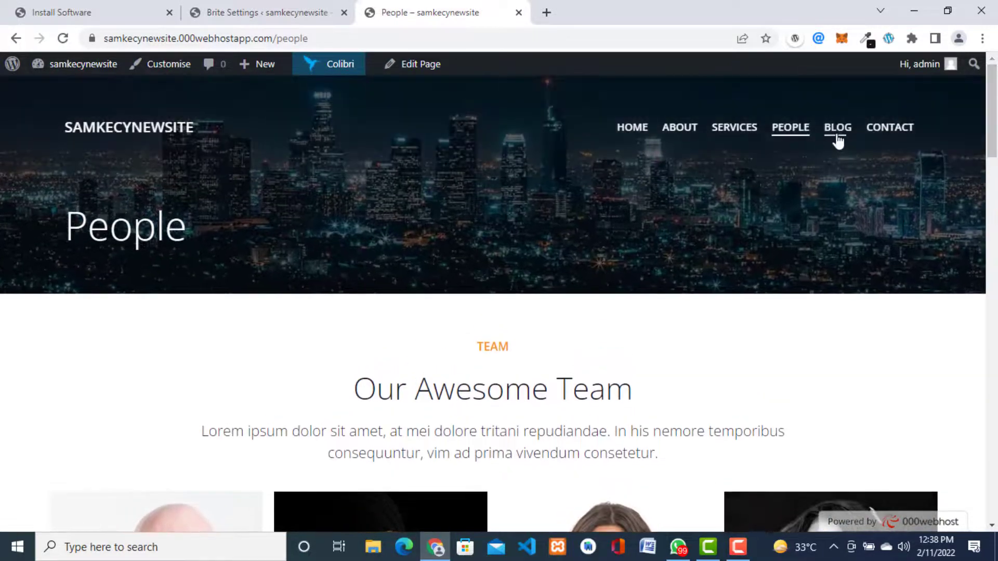
Step: Open the Blog page and scroll through the demo post cards
click(837, 134)
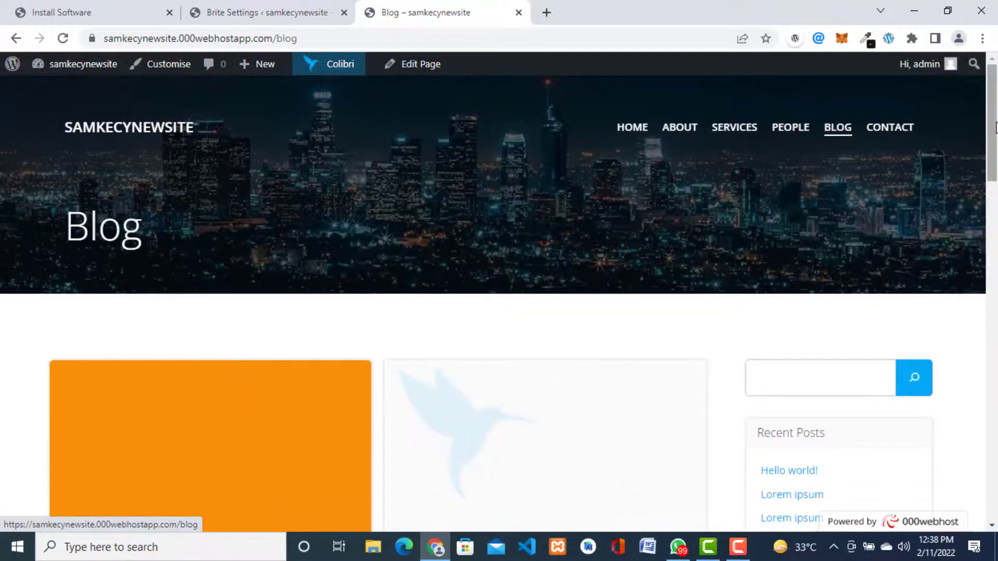
scroll(994, 176, down, 6)
mouse_move(997, 197)
mouse_down()
mouse_move(997, 118)
mouse_move(992, 201)
mouse_up()
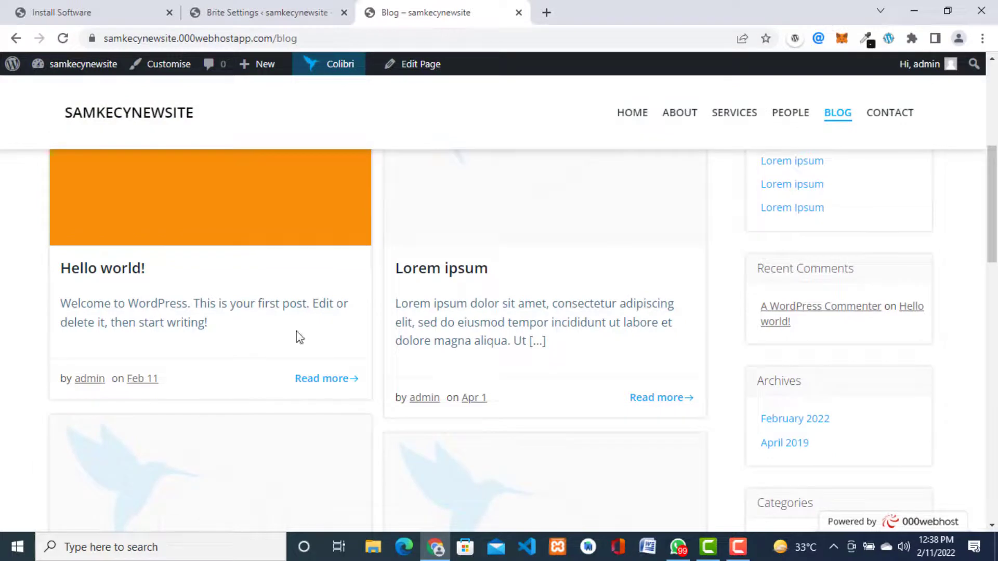
drag(994, 222, 997, 327)
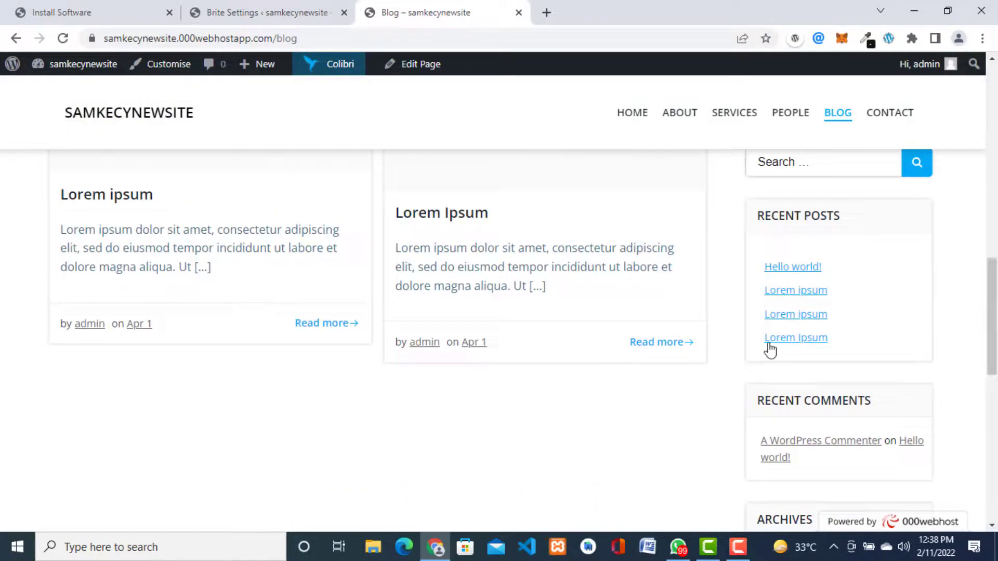
Step: Read the second card's Lorem Ipsum post, scrolling through its text and tags
click(644, 342)
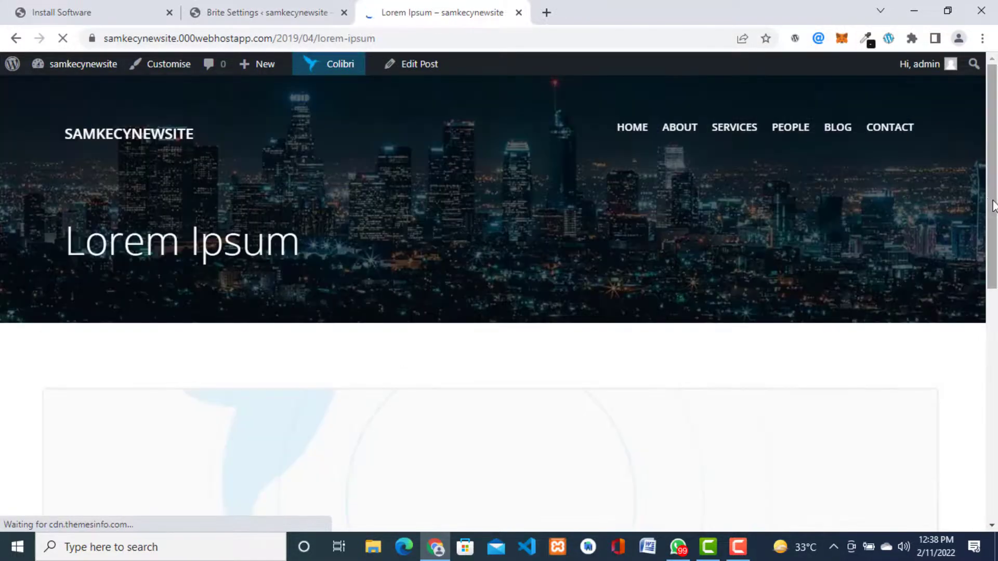
scroll(995, 220, down, 5)
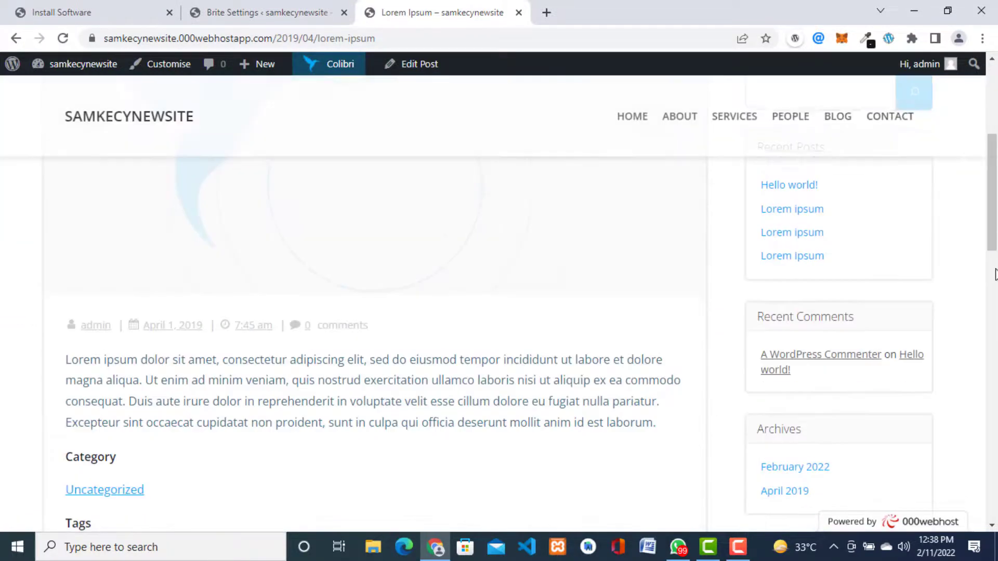
scroll(984, 288, down, 5)
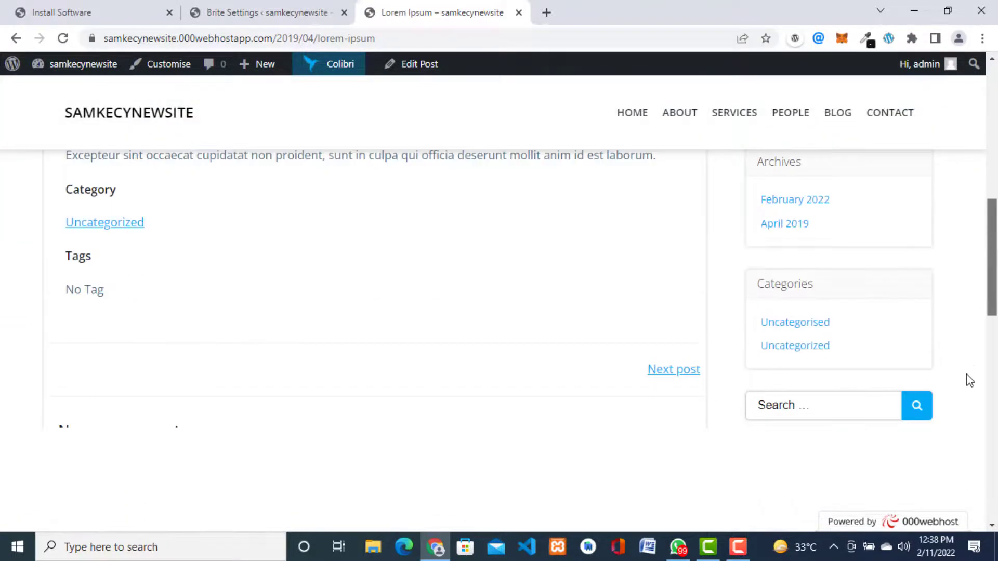
scroll(994, 171, down, 2)
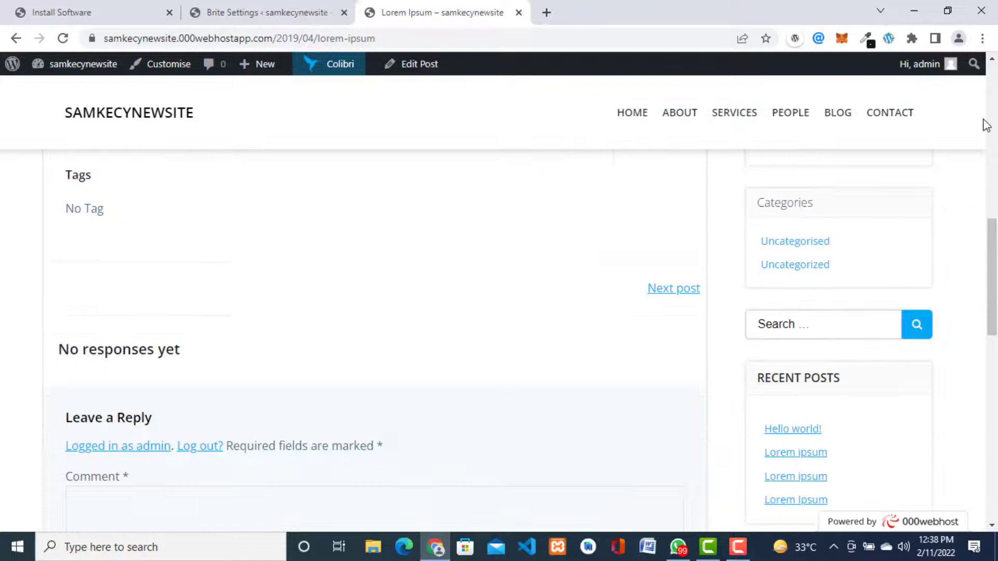
Step: View the Contact page's form and Contact us details, then return to the top
click(896, 118)
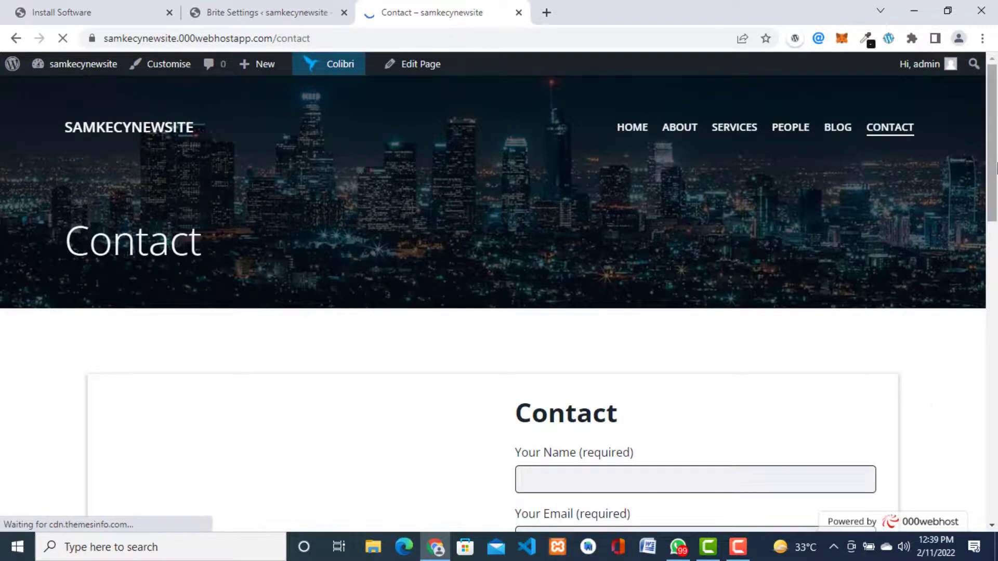
drag(994, 171, 996, 374)
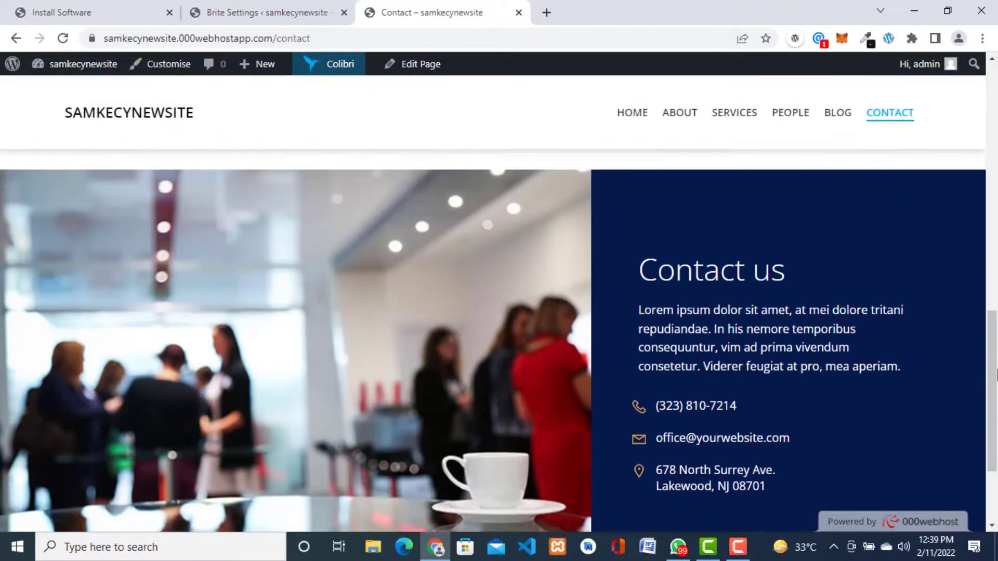
drag(638, 328, 900, 367)
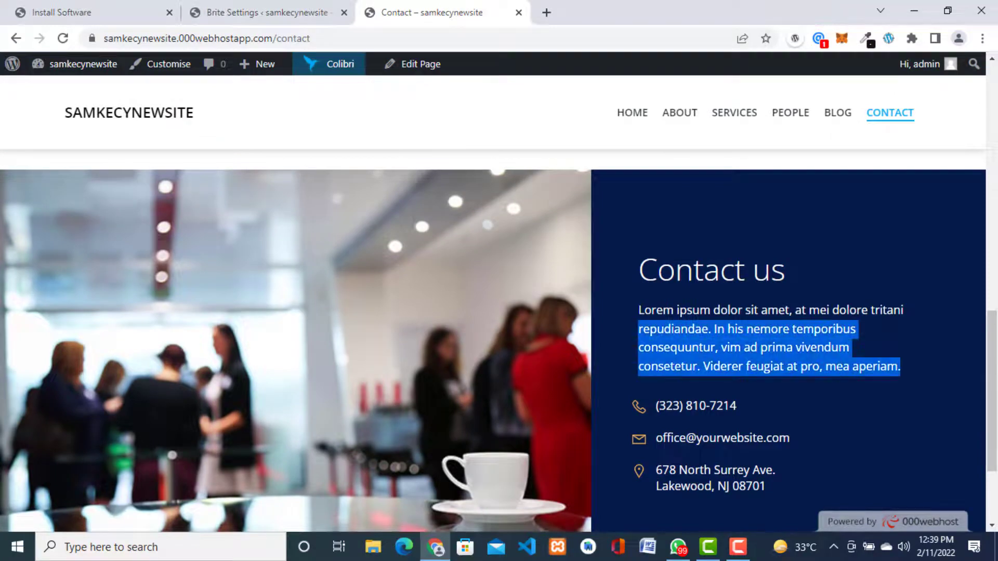
click(956, 245)
drag(993, 364, 993, 145)
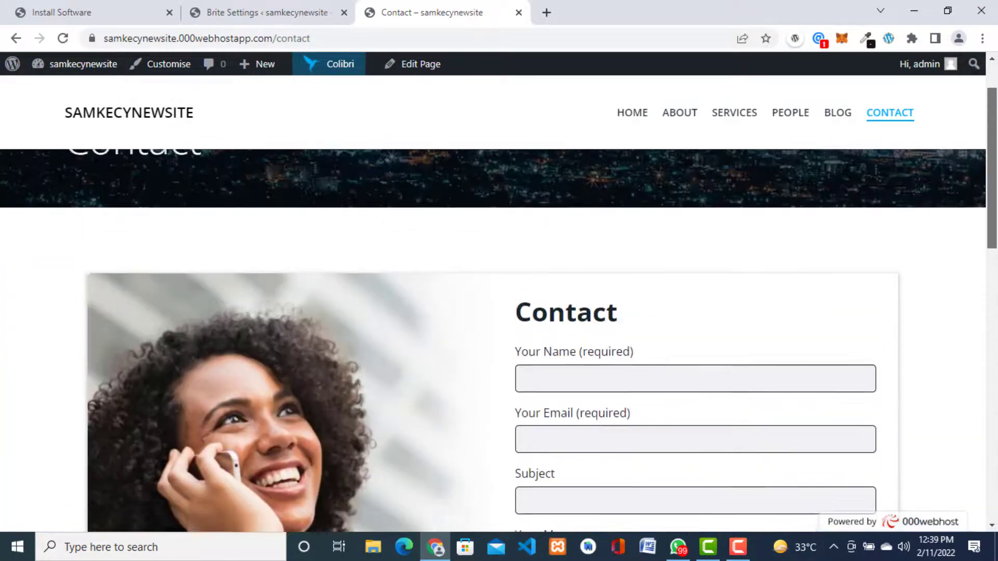
scroll(706, 91, up, 2)
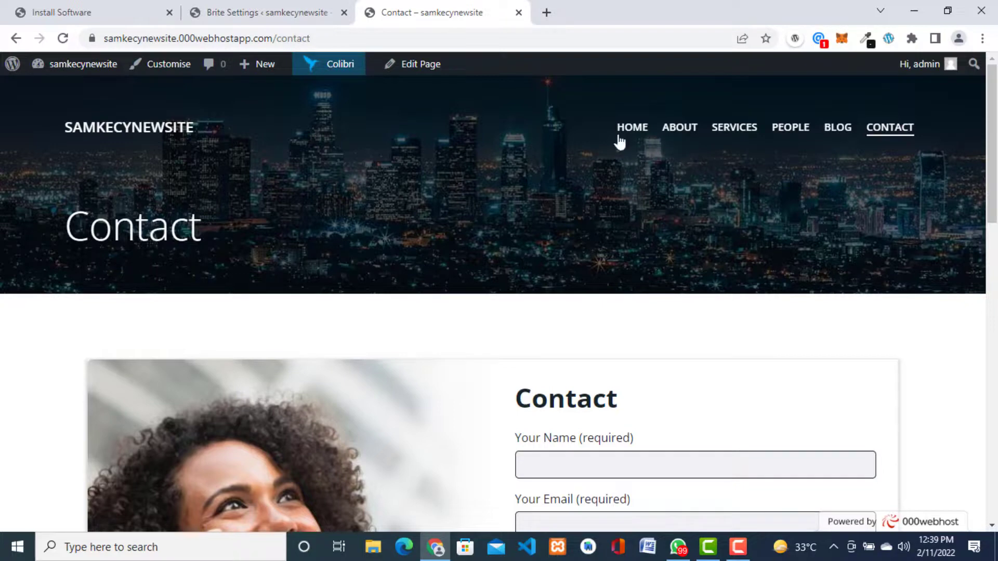
Step: Return to the Home page and scroll through the Business II demo hero and content
click(631, 135)
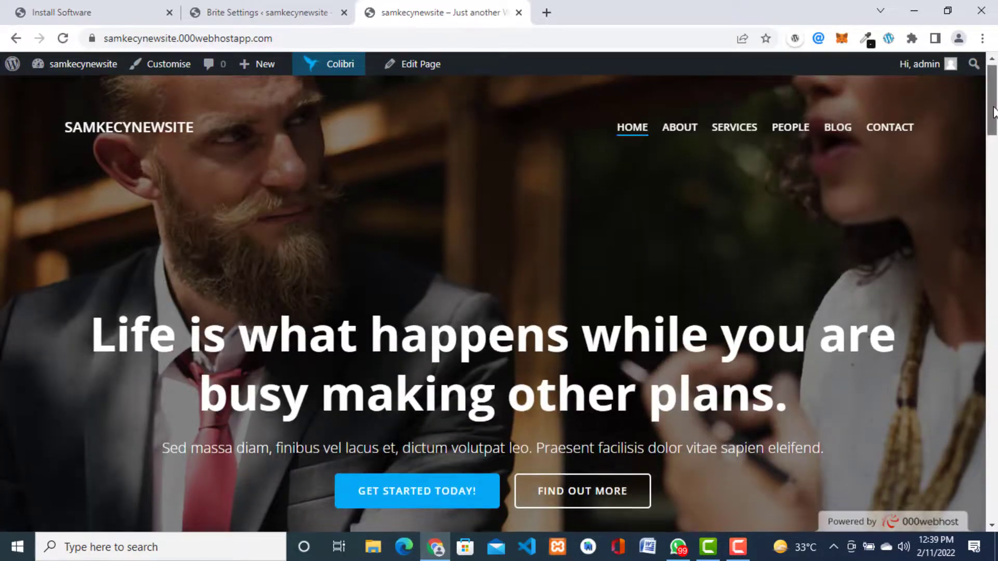
scroll(995, 156, down, 8)
drag(995, 179, 951, 80)
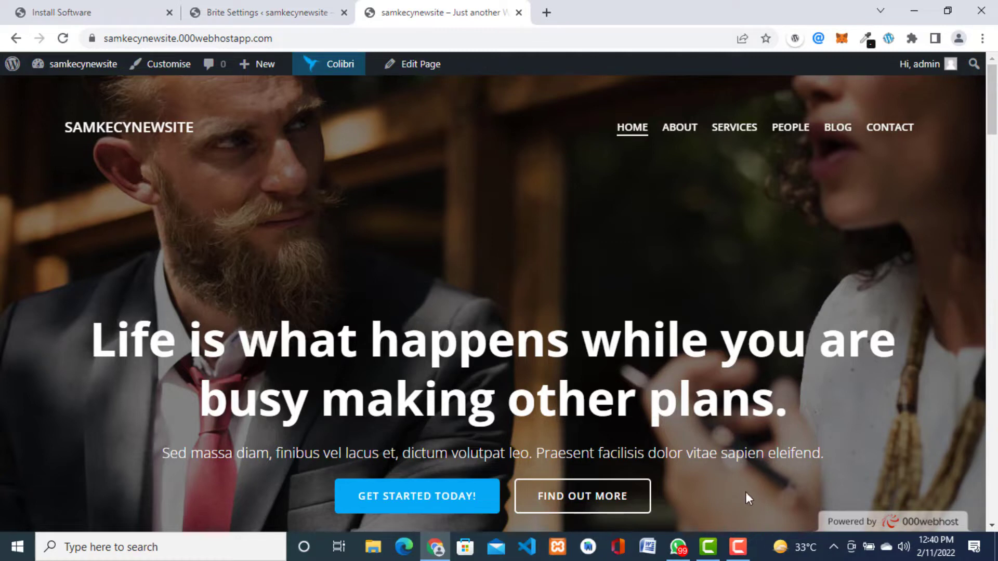
click(738, 547)
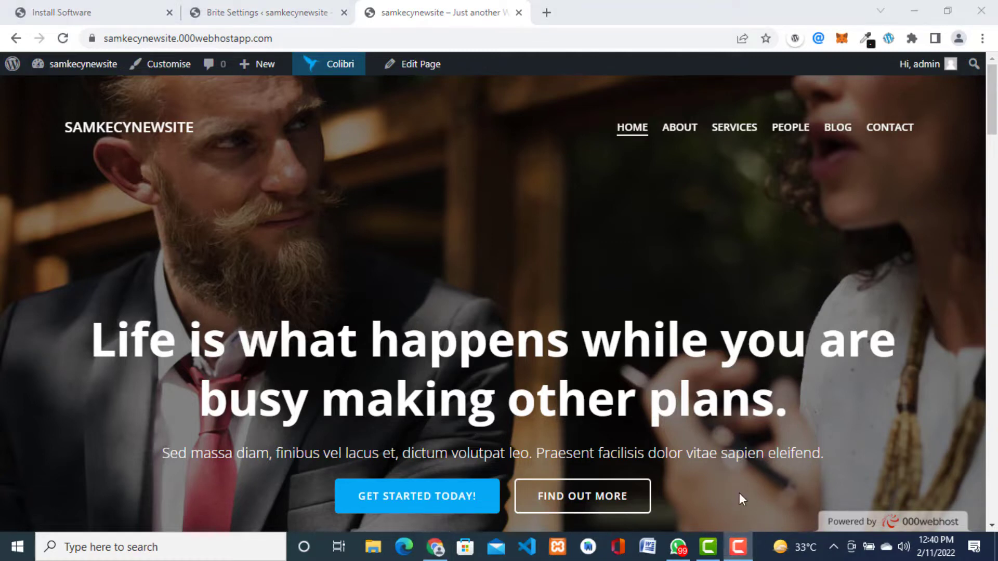